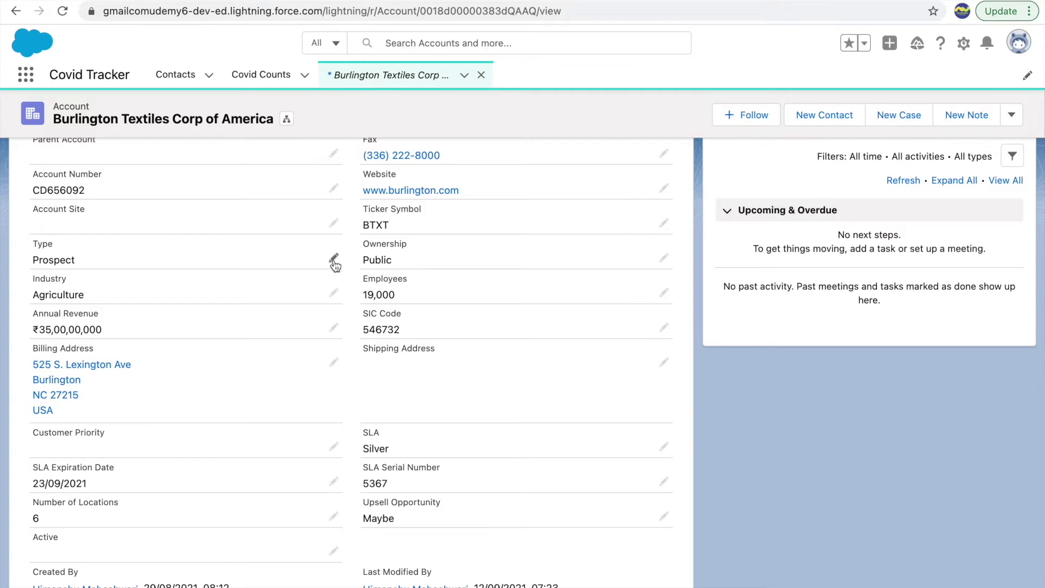
Step: Open the account's Type field for editing and examine the options of the Type and Ownership picklists
{"action": "left_click", "coordinate": [334, 260]}
{"action": "left_click", "coordinate": [301, 271]}
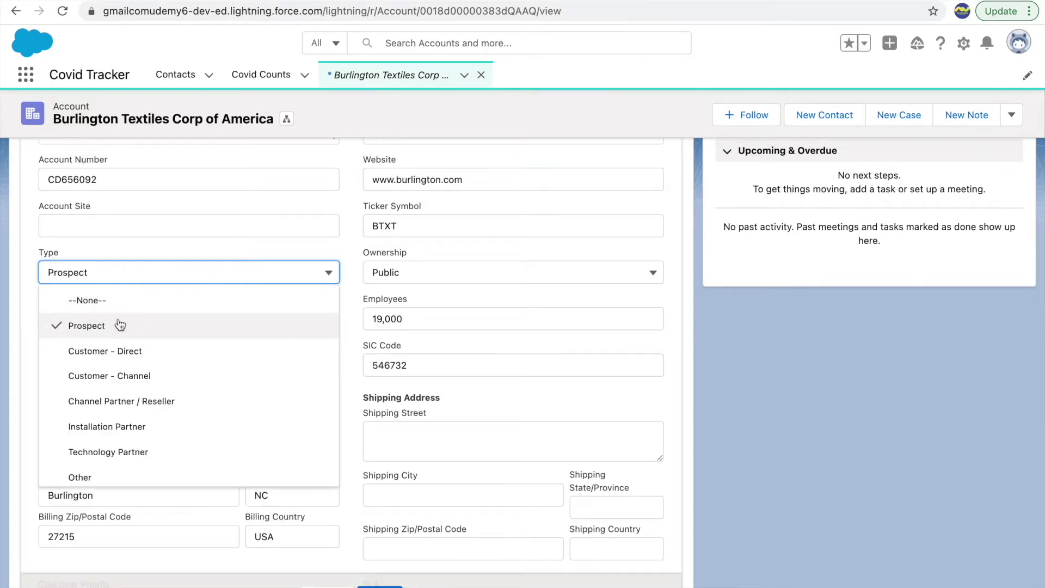
{"action": "left_click", "coordinate": [204, 241]}
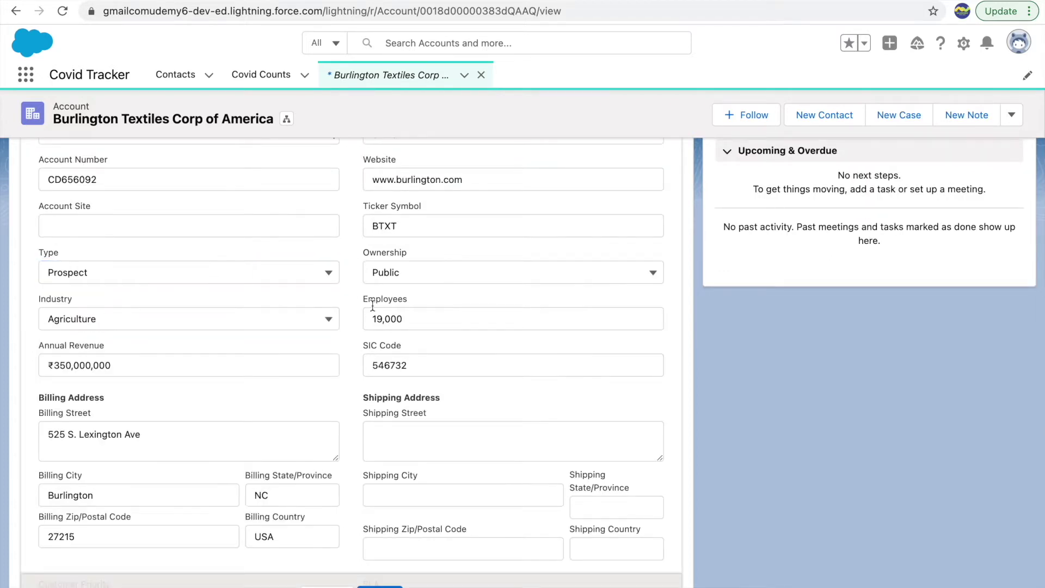
{"action": "left_click", "coordinate": [398, 274]}
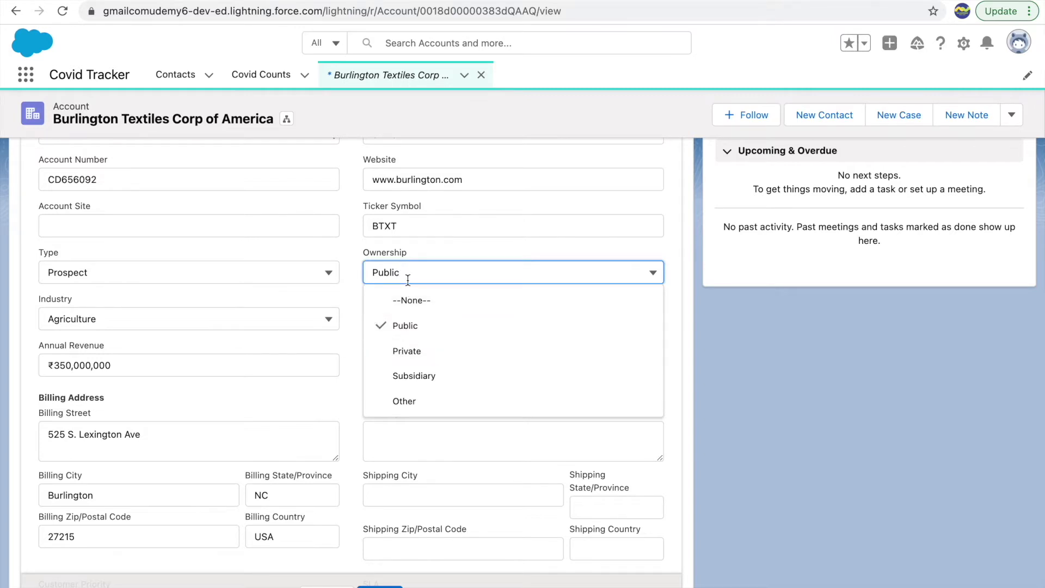
Step: Set the account's Type to Customer - Direct
{"action": "left_click", "coordinate": [288, 271]}
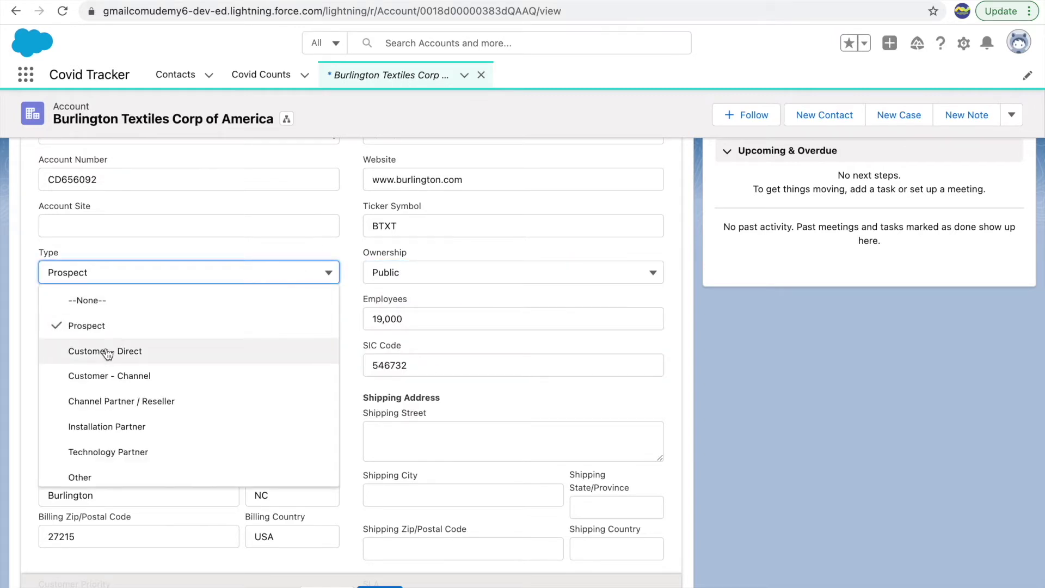
{"action": "left_click", "coordinate": [107, 352]}
{"action": "scroll", "coordinate": [401, 323], "scroll_direction": "down", "scroll_amount": 3}
{"action": "scroll", "coordinate": [401, 323], "scroll_direction": "up", "scroll_amount": 3}
Step: Compare the Type picklist options with the Ownership field for the Customer - Direct type
{"action": "left_click", "coordinate": [279, 295]}
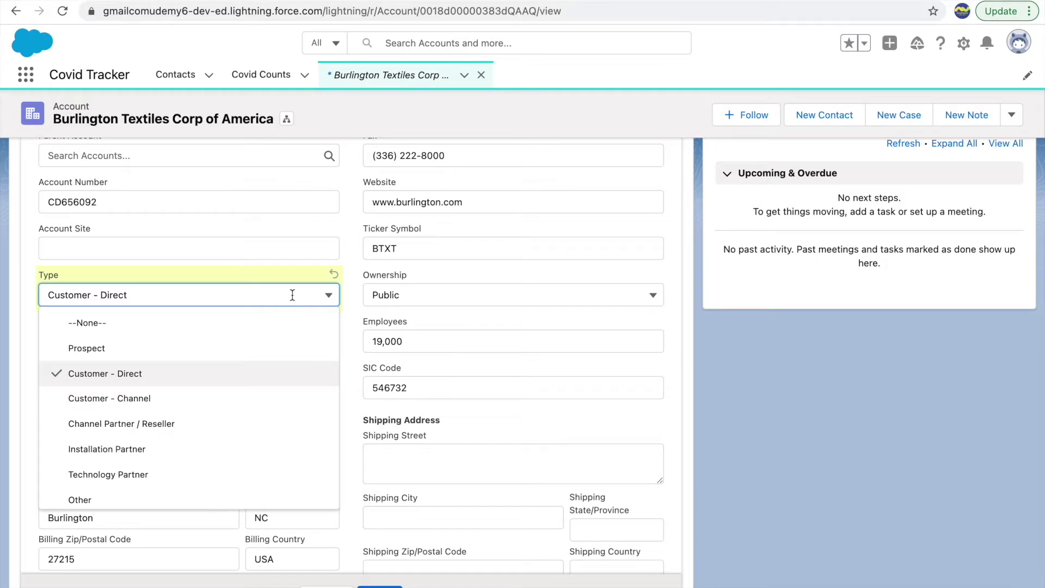
{"action": "left_click", "coordinate": [443, 297]}
{"action": "left_click", "coordinate": [405, 295]}
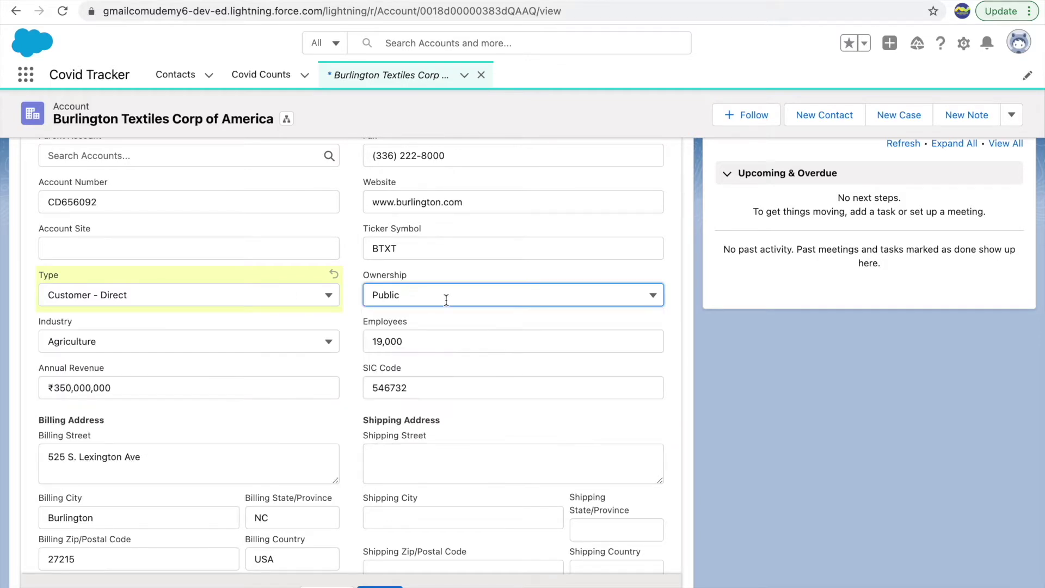
{"action": "left_click", "coordinate": [446, 300]}
{"action": "left_click", "coordinate": [253, 298]}
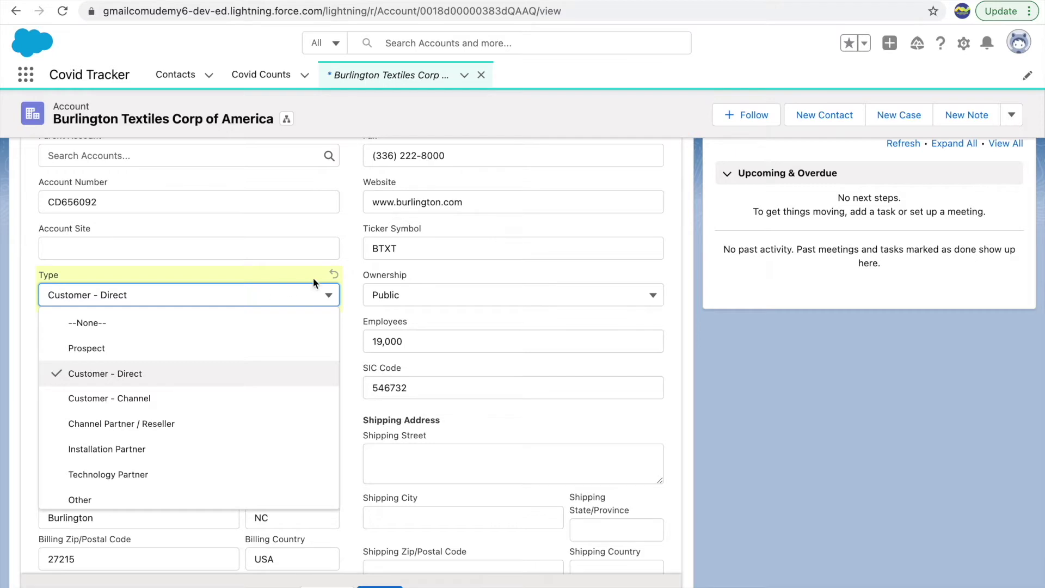
{"action": "left_click", "coordinate": [352, 272]}
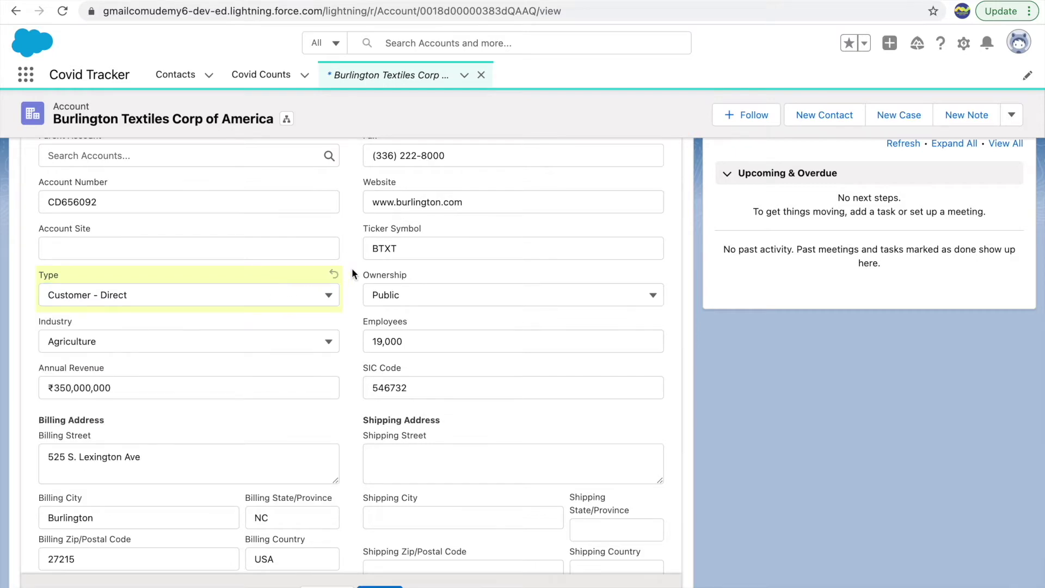
{"action": "left_click", "coordinate": [130, 293]}
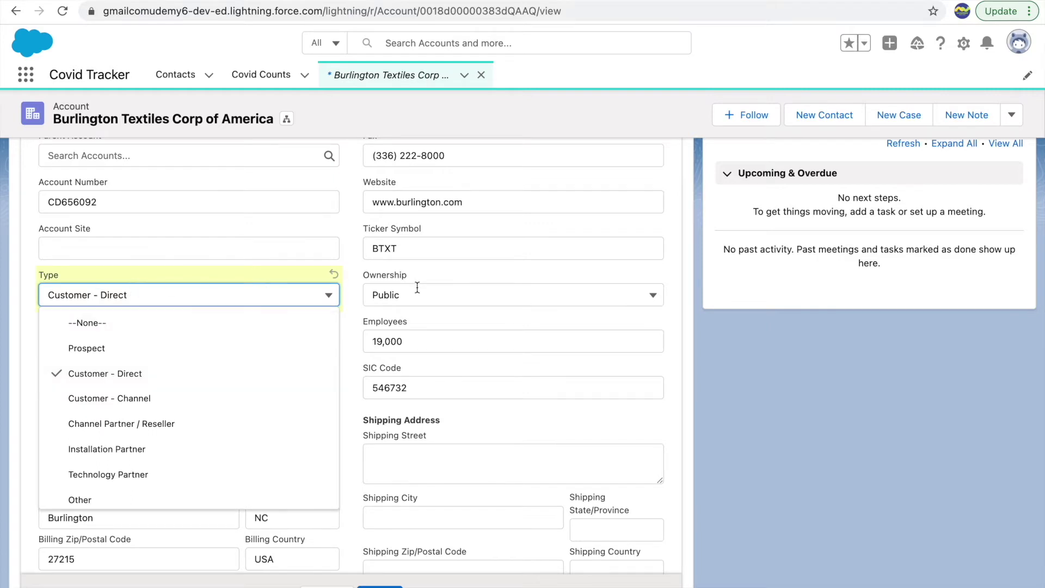
{"action": "left_click", "coordinate": [398, 296]}
Step: Set the account's Type back to Prospect
{"action": "left_click", "coordinate": [231, 299]}
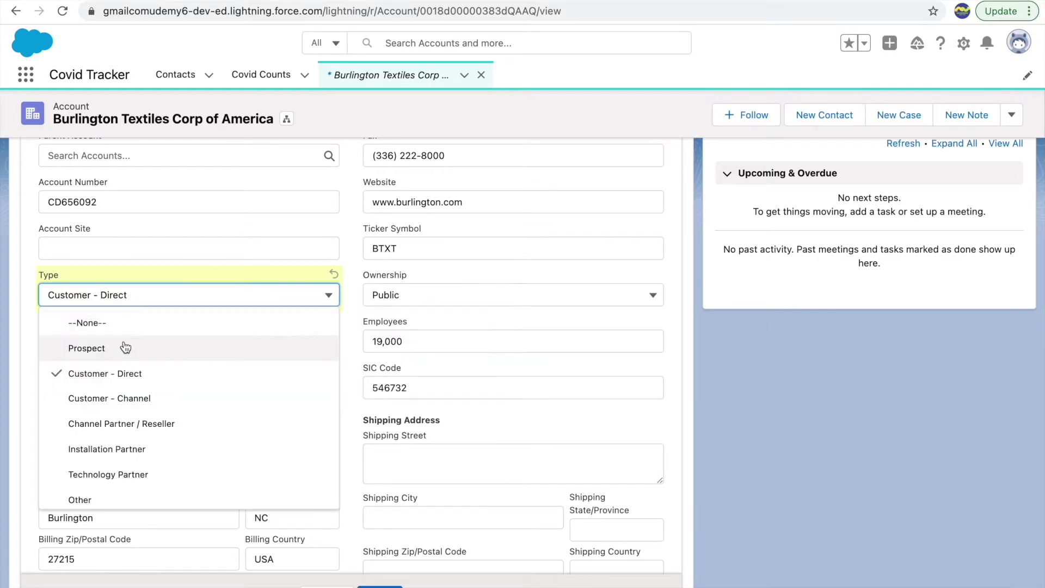
{"action": "left_click", "coordinate": [86, 345]}
{"action": "left_click", "coordinate": [191, 292]}
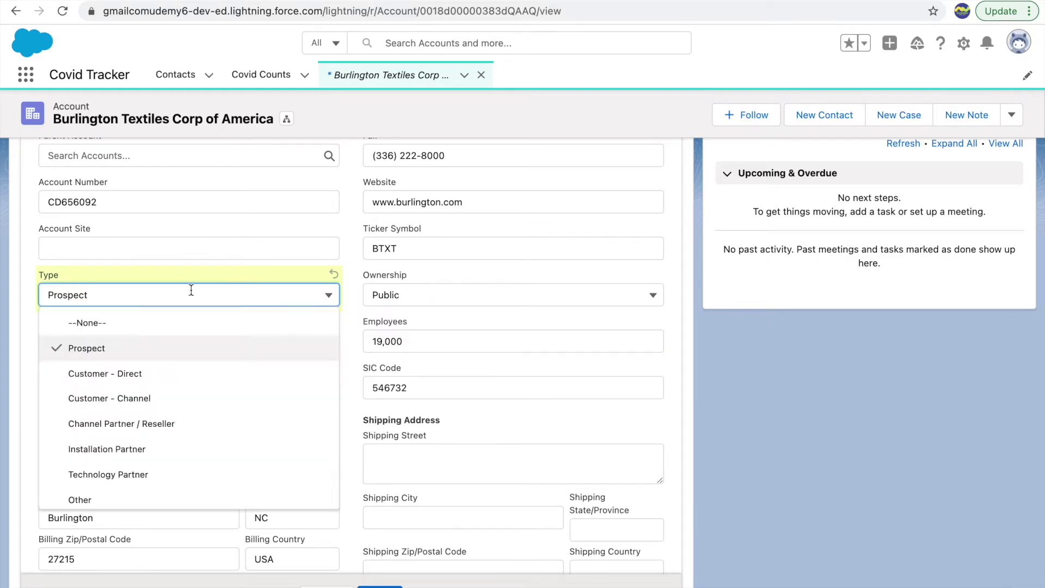
{"action": "left_click", "coordinate": [78, 351]}
Step: Review which Ownership options are offered while the account's Type is Prospect
{"action": "left_click", "coordinate": [428, 296]}
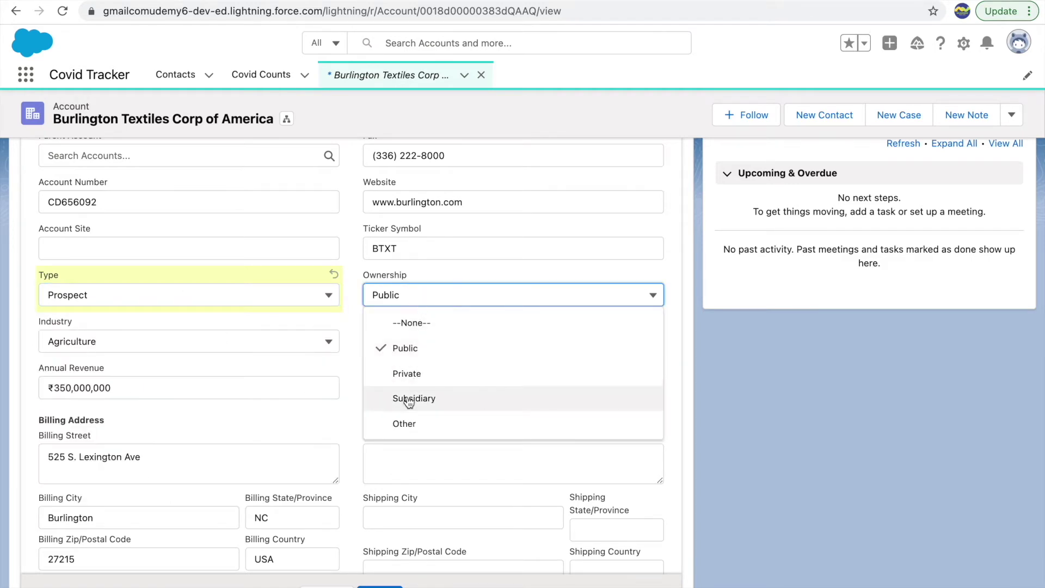
{"action": "left_click", "coordinate": [240, 294]}
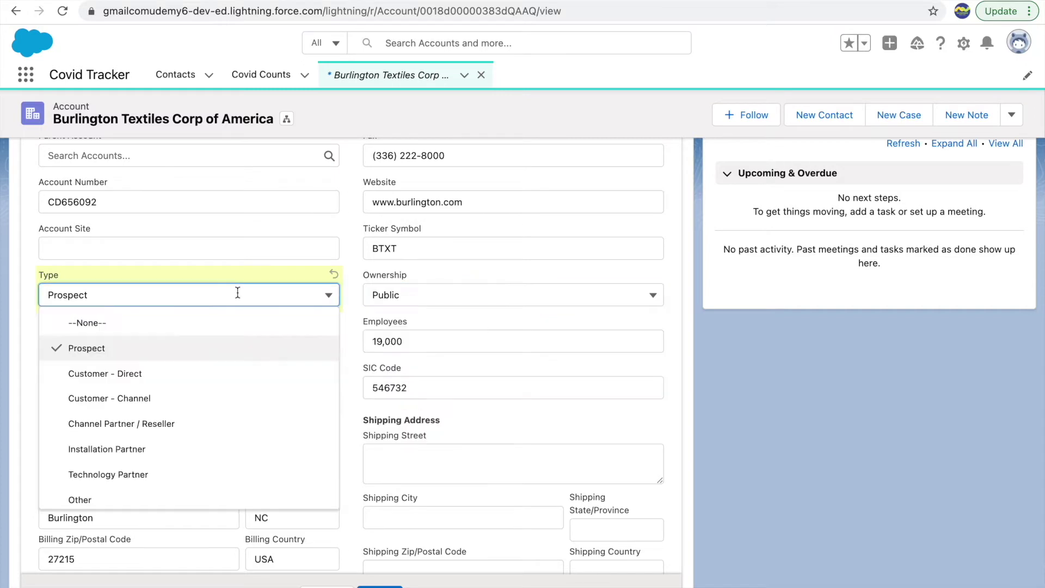
{"action": "left_click", "coordinate": [410, 296]}
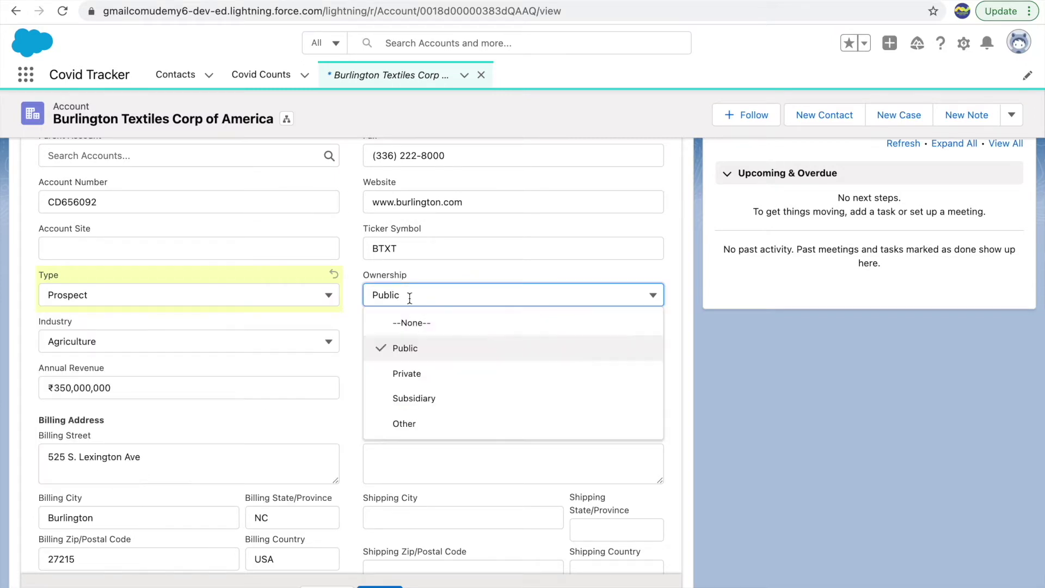
{"action": "left_click", "coordinate": [342, 309]}
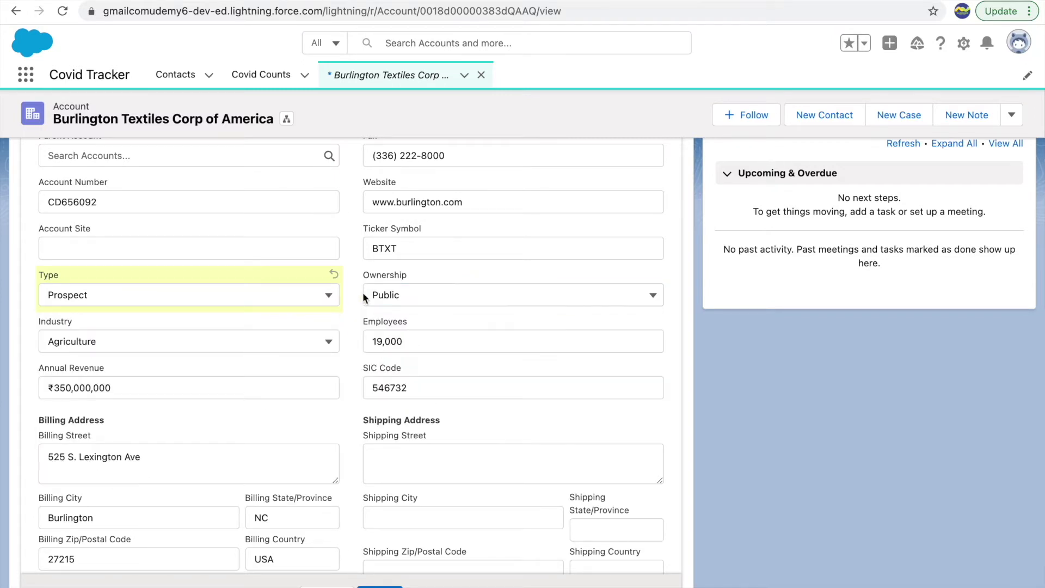
{"action": "scroll", "coordinate": [361, 233], "scroll_direction": "up", "scroll_amount": 5}
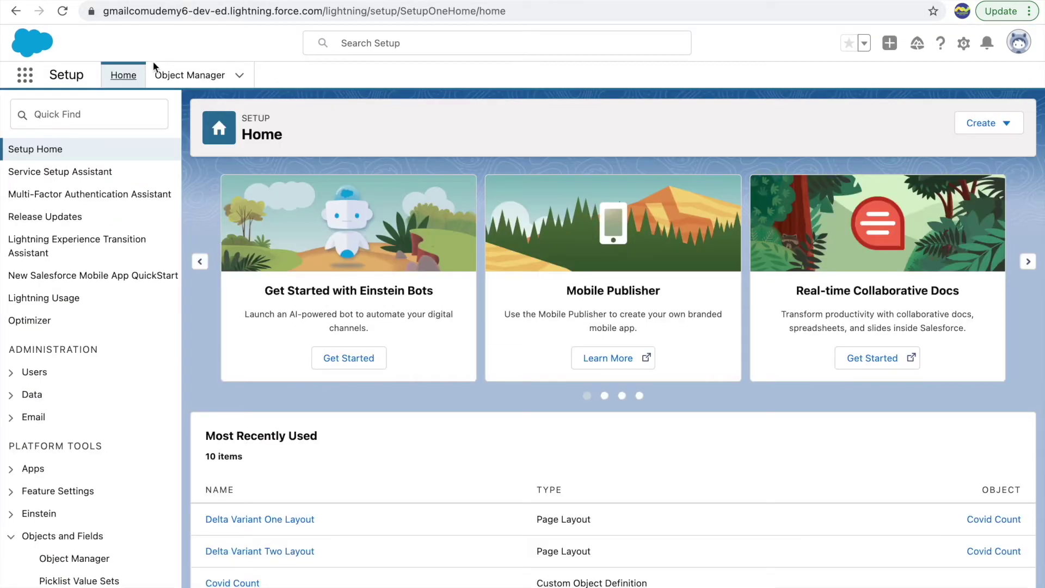
Step: In Setup's Object Manager, start a new field dependency on the Account object with Type as the controlling field
{"action": "left_click", "coordinate": [200, 78]}
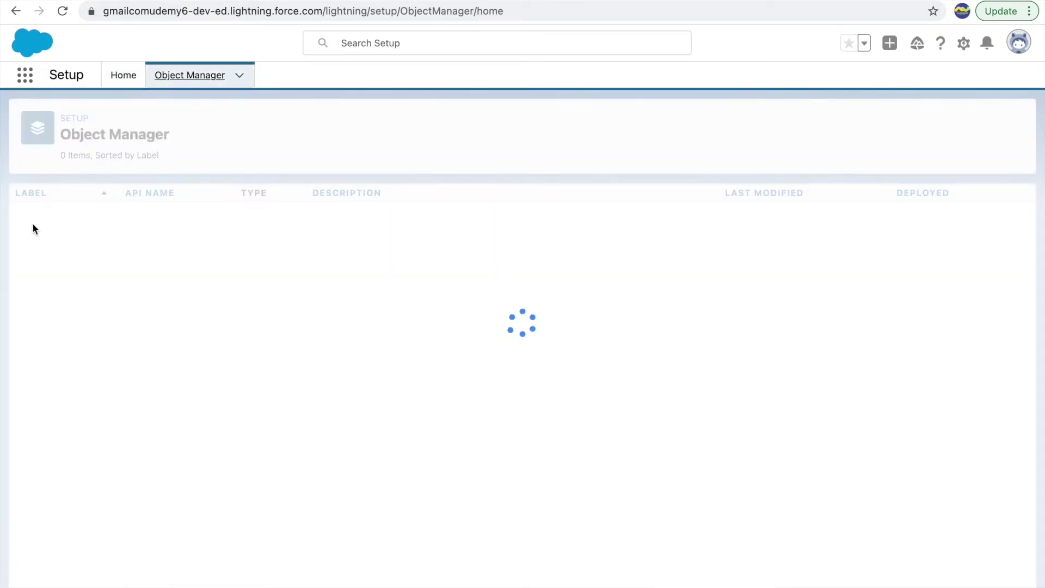
{"action": "left_click", "coordinate": [48, 219]}
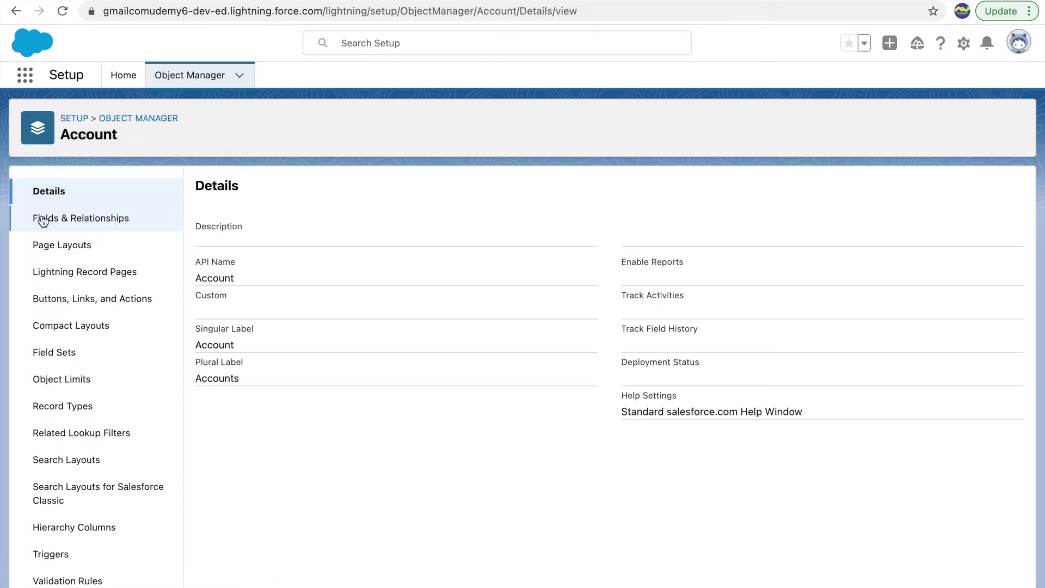
{"action": "left_click", "coordinate": [86, 218]}
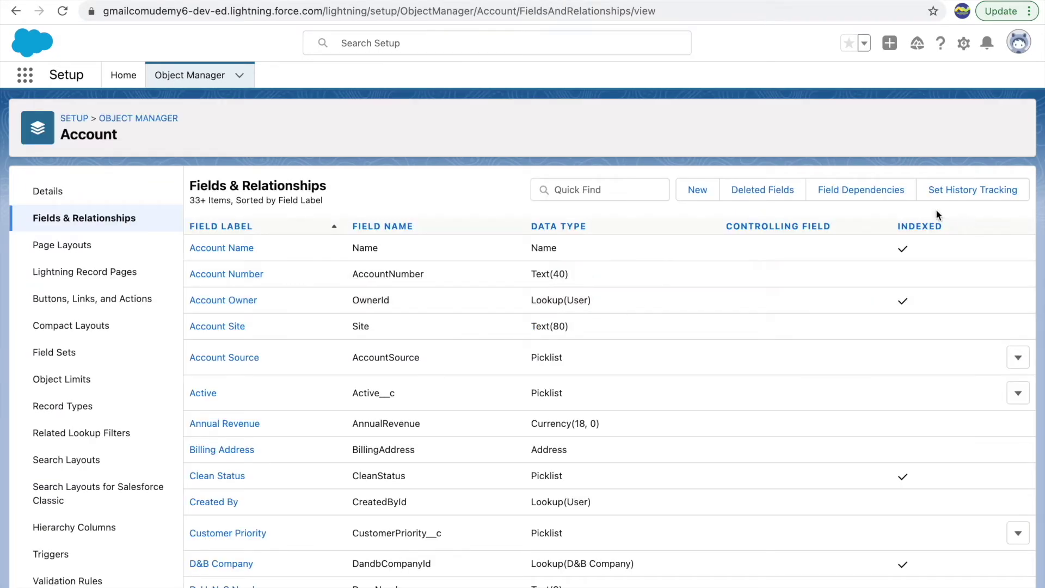
{"action": "left_click", "coordinate": [852, 197]}
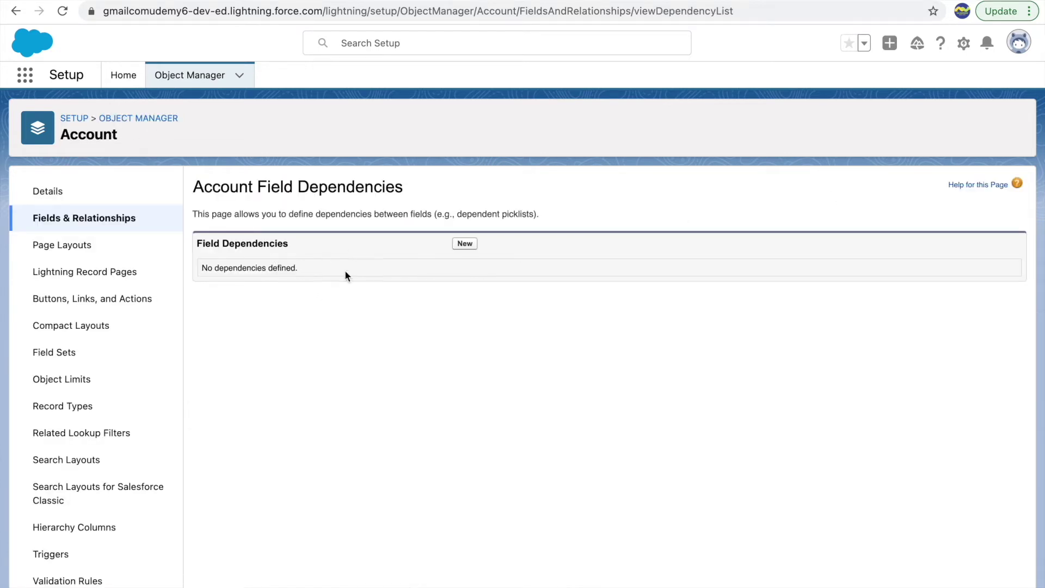
{"action": "left_click", "coordinate": [465, 244]}
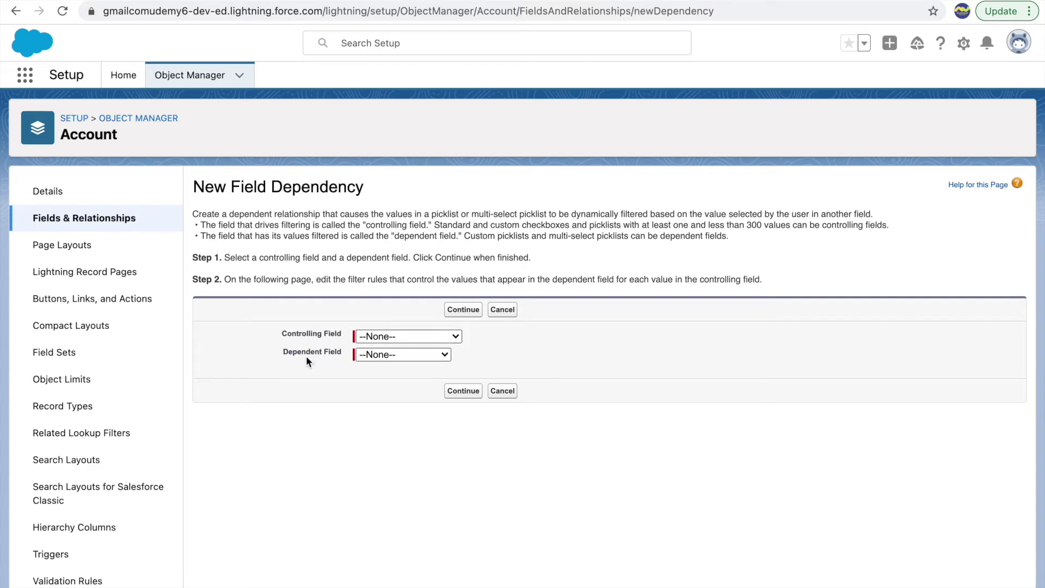
{"action": "left_click", "coordinate": [381, 335]}
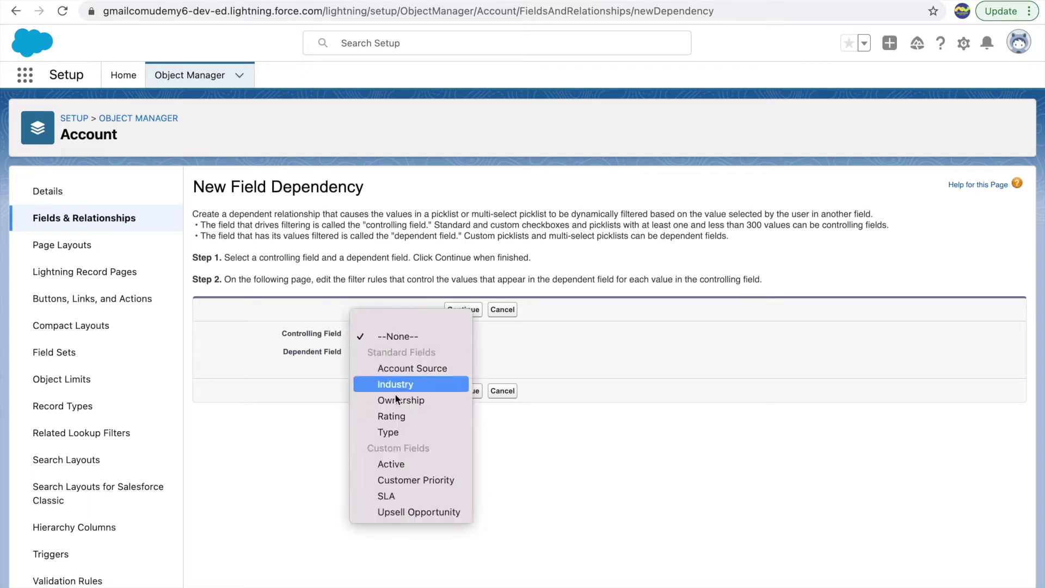
{"action": "left_click", "coordinate": [387, 430]}
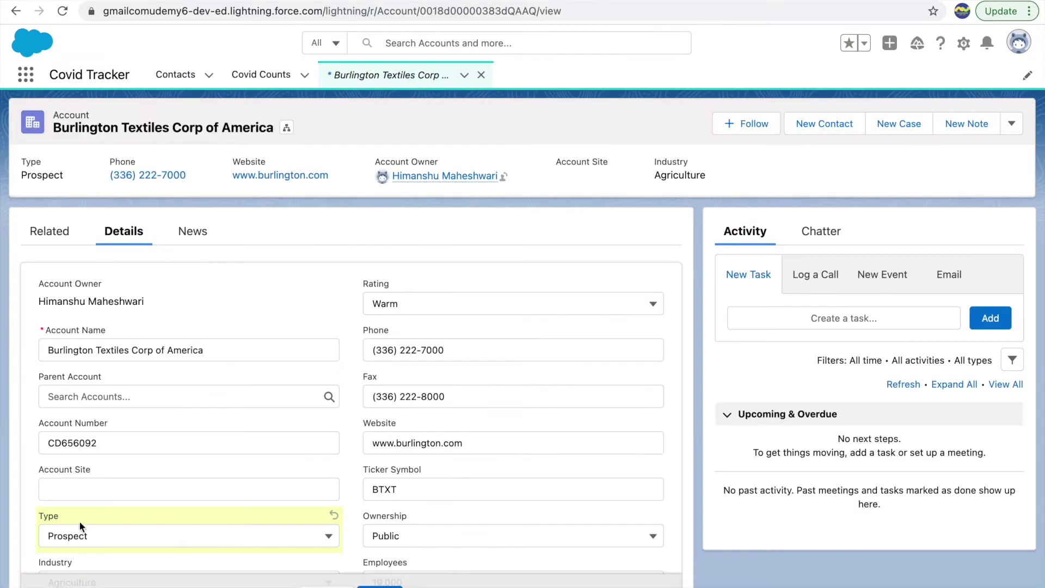
Step: Compare the account record's fields with the available dependent fields, and set the dependent field to Upsell Opportunity
{"action": "scroll", "coordinate": [193, 490], "scroll_direction": "down", "scroll_amount": 2}
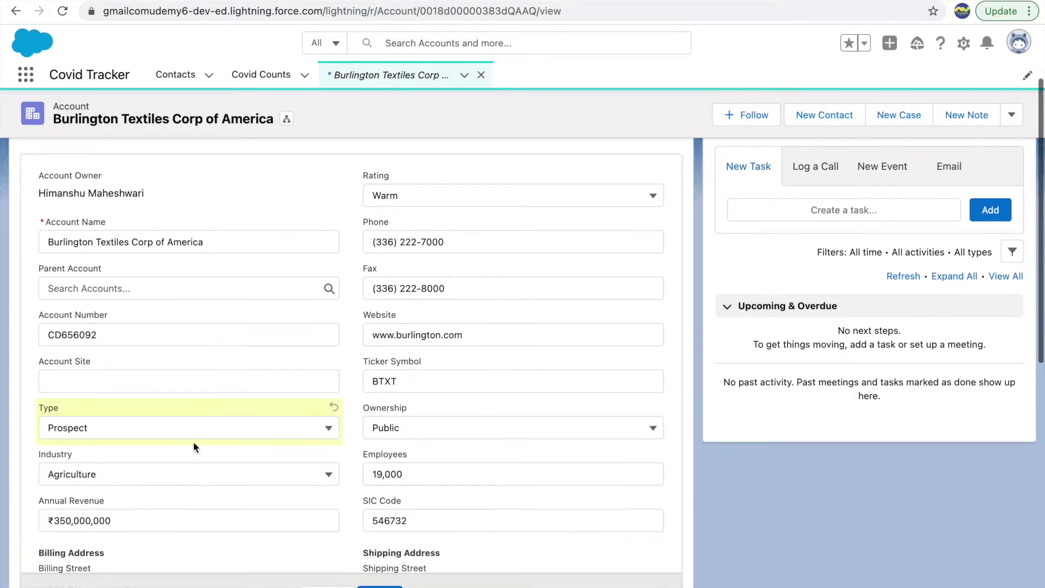
{"action": "left_click", "coordinate": [433, 430]}
{"action": "left_click", "coordinate": [420, 431]}
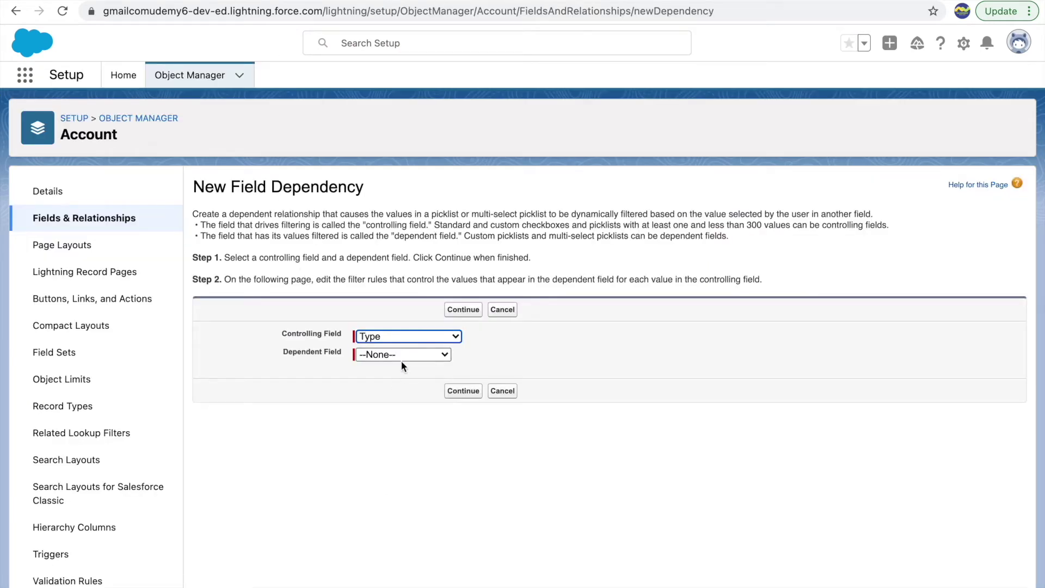
{"action": "left_click", "coordinate": [400, 356]}
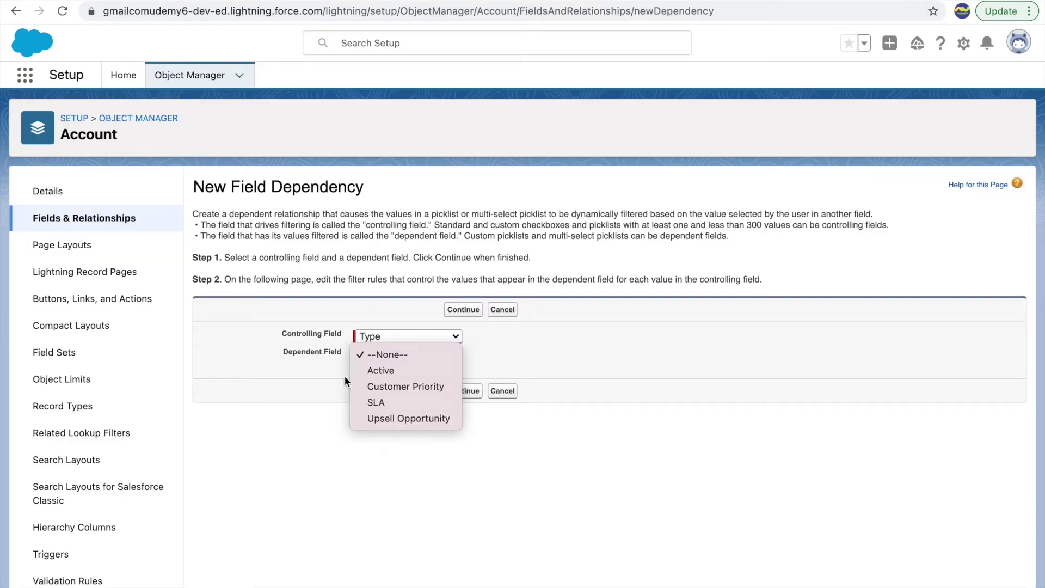
{"action": "left_click", "coordinate": [324, 372]}
{"action": "left_click", "coordinate": [386, 357]}
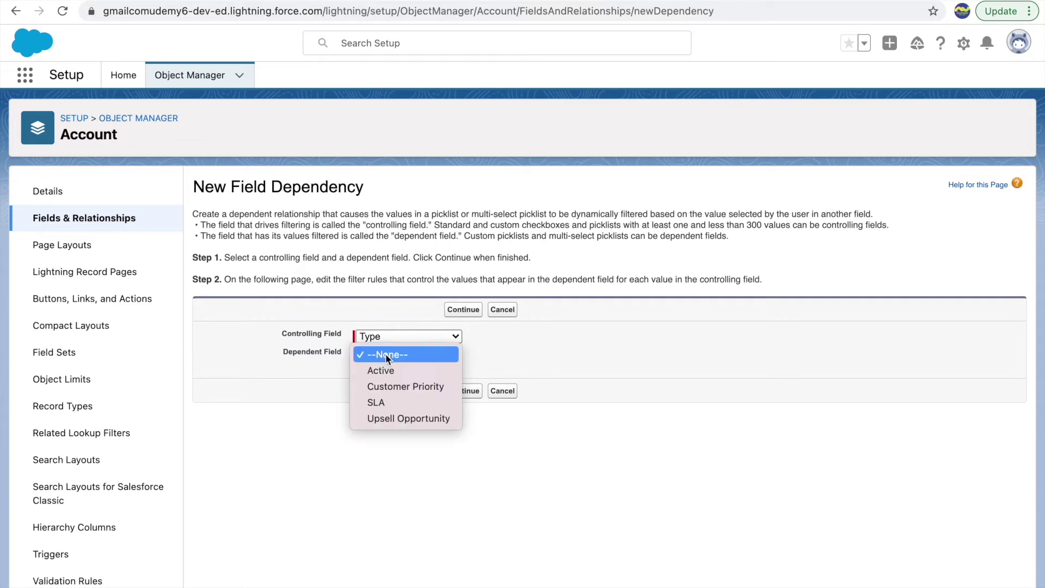
{"action": "left_click", "coordinate": [255, 361]}
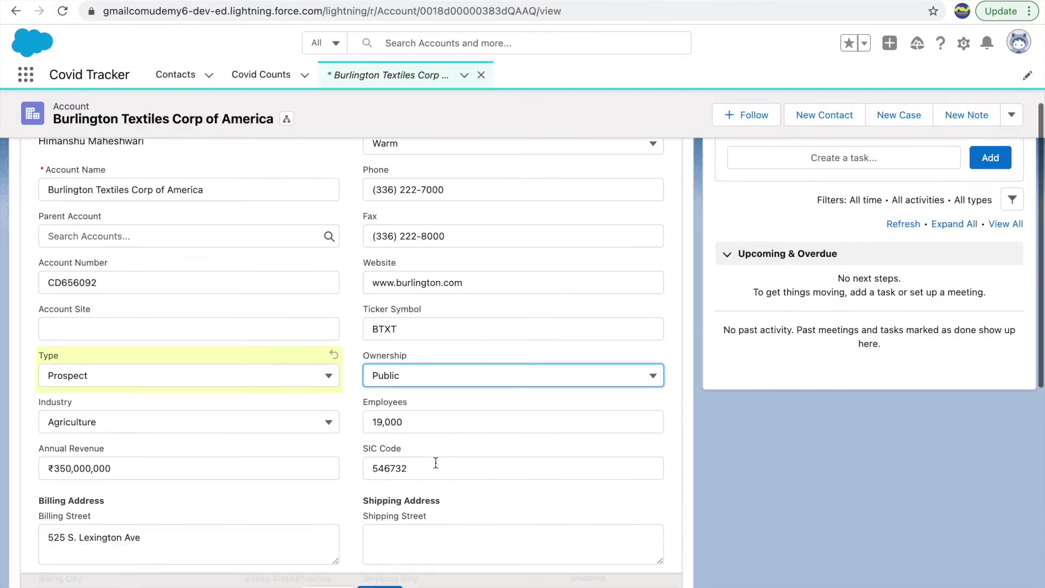
{"action": "scroll", "coordinate": [436, 462], "scroll_direction": "down", "scroll_amount": 2}
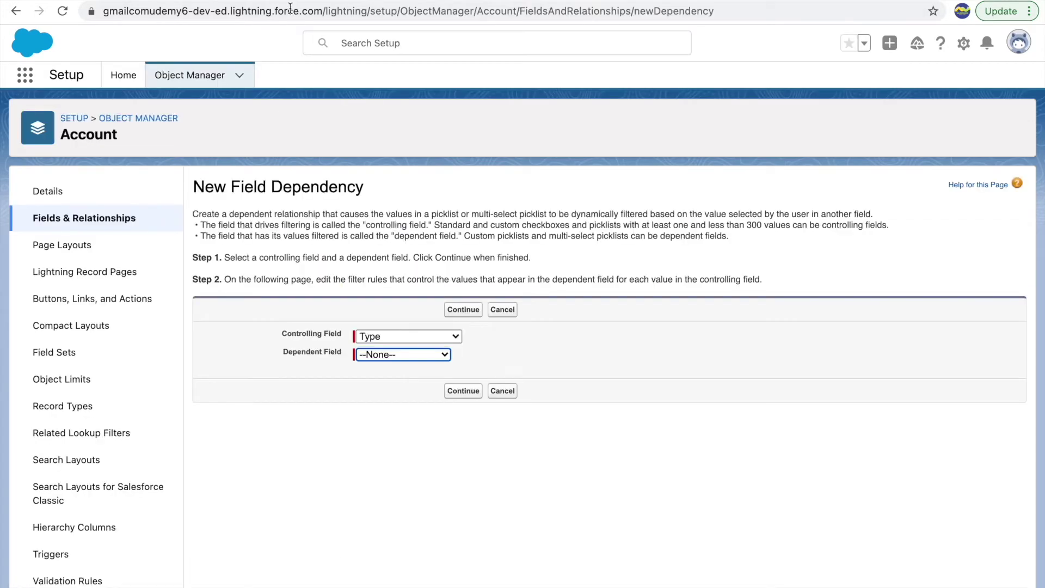
{"action": "left_click", "coordinate": [408, 356]}
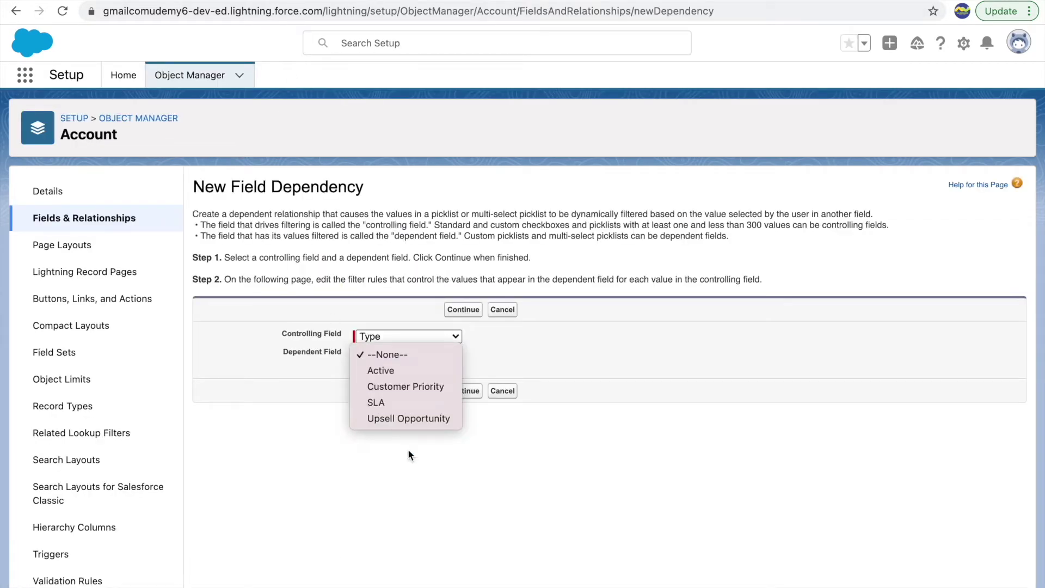
{"action": "left_click", "coordinate": [394, 419]}
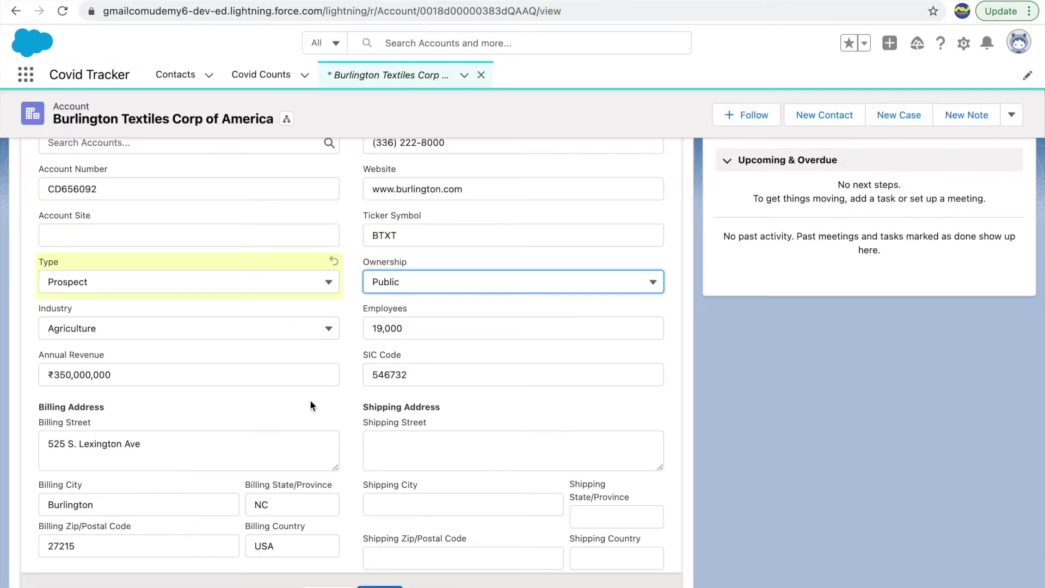
Step: Examine the Upsell Opportunity picklist options on the Burlington Textiles account record
{"action": "scroll", "coordinate": [311, 401], "scroll_direction": "down", "scroll_amount": 5}
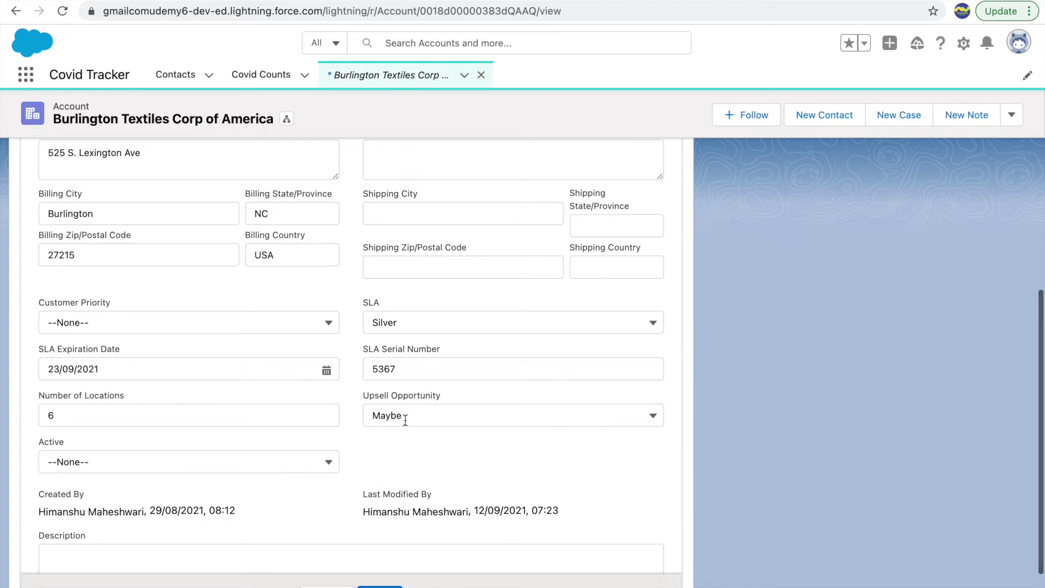
{"action": "left_click", "coordinate": [405, 417]}
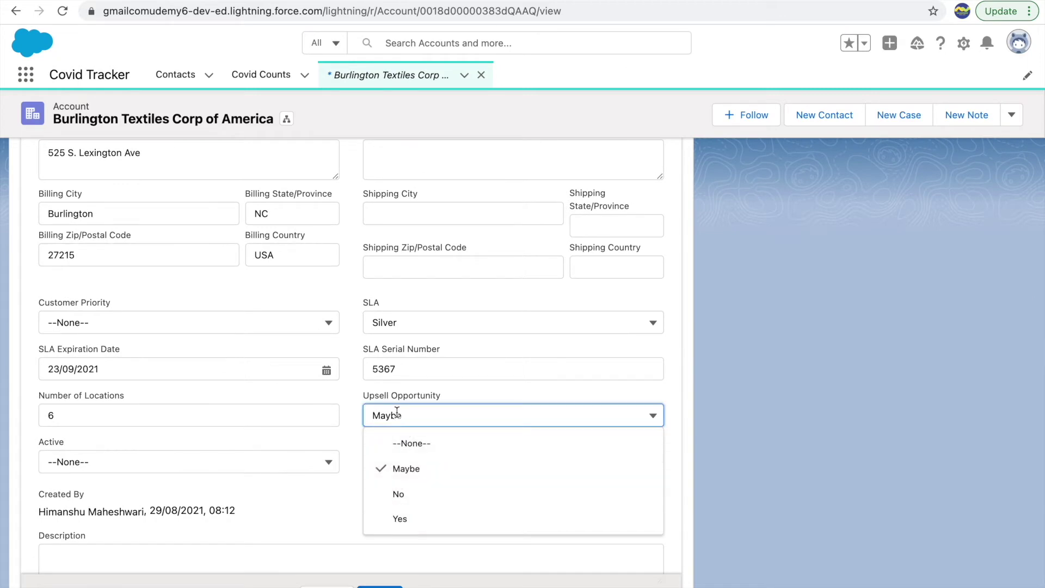
{"action": "left_click", "coordinate": [480, 399]}
{"action": "left_click", "coordinate": [408, 418]}
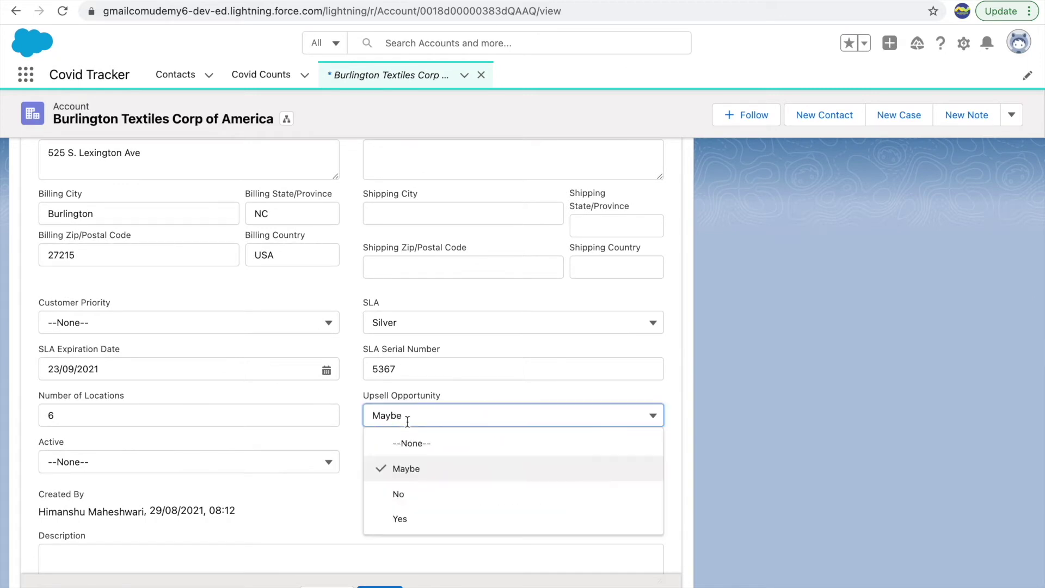
{"action": "left_click", "coordinate": [472, 394]}
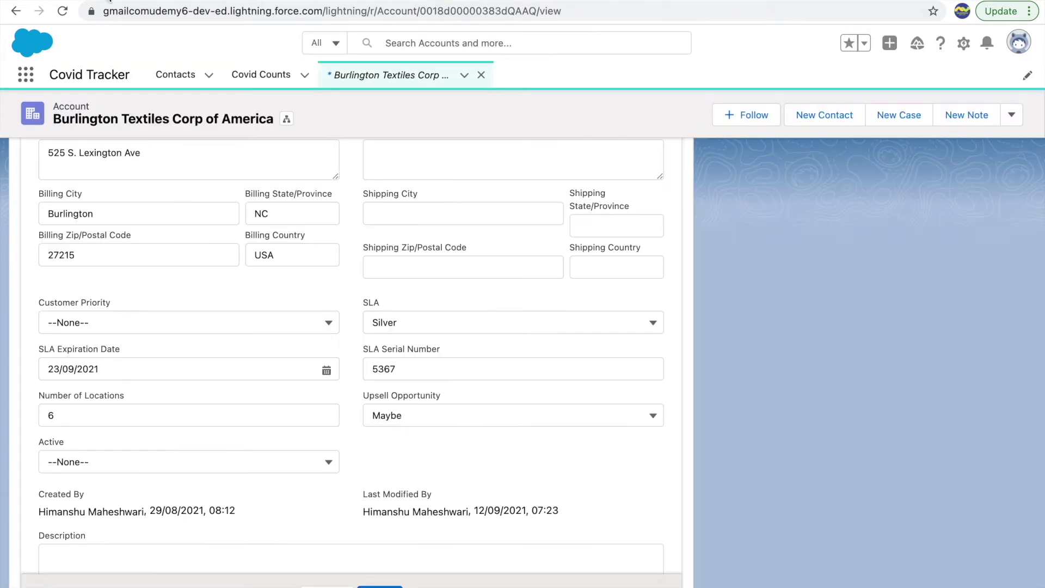
Step: Compare the Type and Upsell Opportunity picklist options on the Burlington Textiles account, keeping Type as Prospect
{"action": "scroll", "coordinate": [354, 308], "scroll_direction": "up", "scroll_amount": 1}
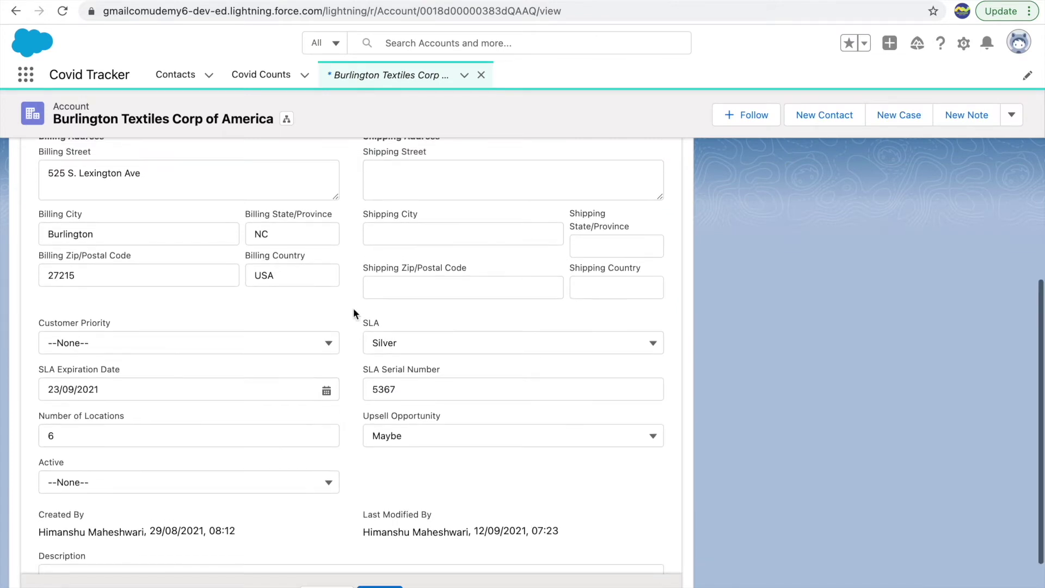
{"action": "left_click", "coordinate": [427, 441]}
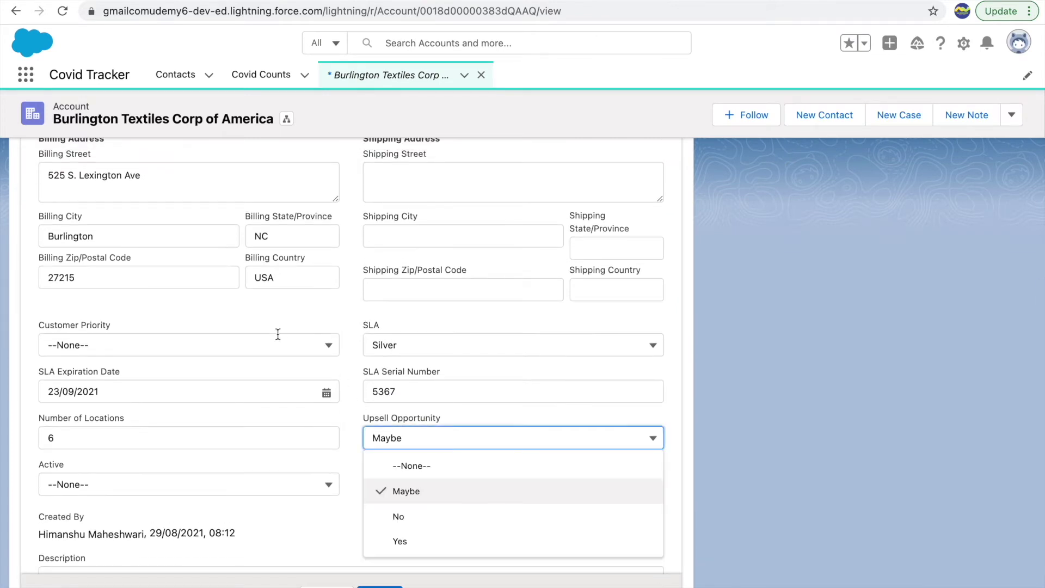
{"action": "scroll", "coordinate": [278, 334], "scroll_direction": "up", "scroll_amount": 4}
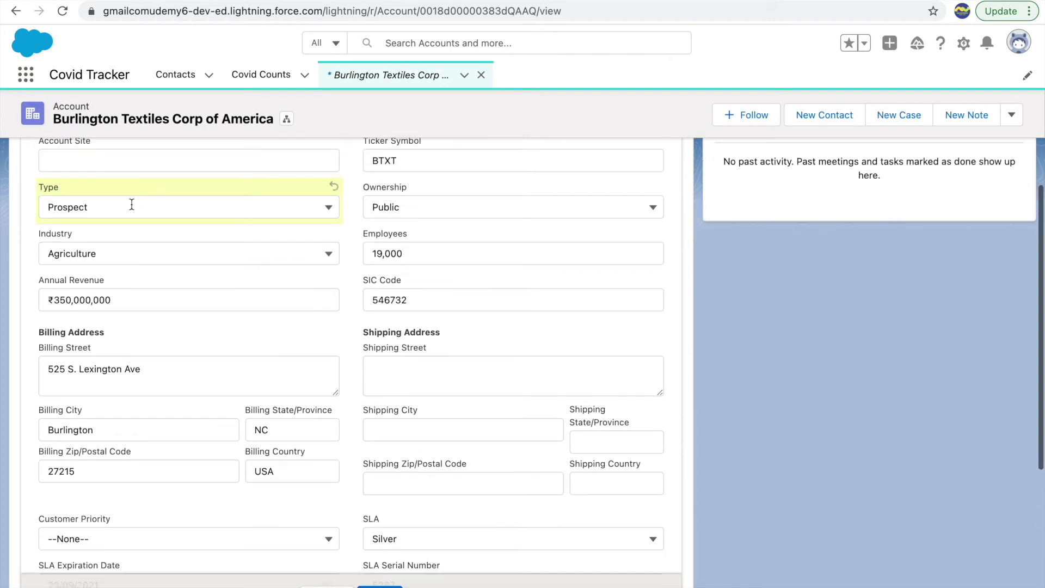
{"action": "left_click", "coordinate": [89, 210]}
{"action": "left_click", "coordinate": [175, 227]}
{"action": "left_click", "coordinate": [222, 213]}
{"action": "left_click", "coordinate": [106, 260]}
{"action": "scroll", "coordinate": [281, 401], "scroll_direction": "down", "scroll_amount": 5}
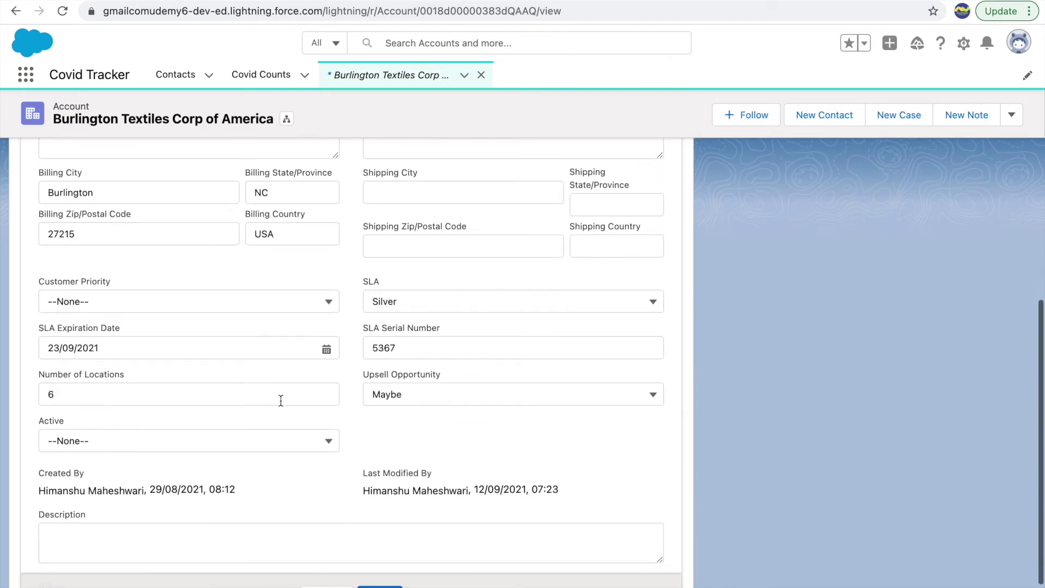
{"action": "left_click", "coordinate": [458, 391]}
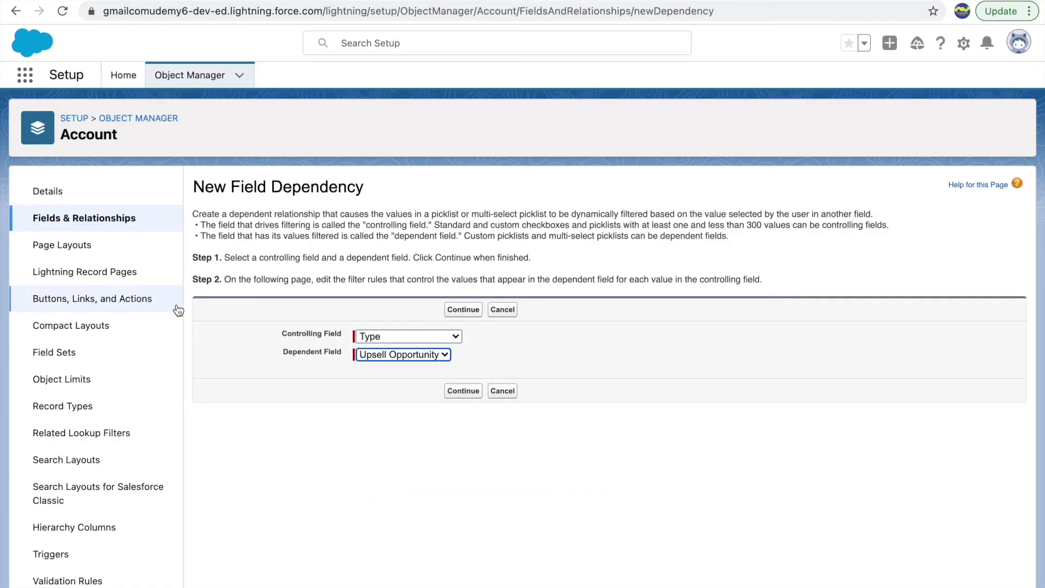
Step: Continue to the dependency matrix for Type and Upsell Opportunity, and include Yes for the Prospect type
{"action": "left_click", "coordinate": [364, 387]}
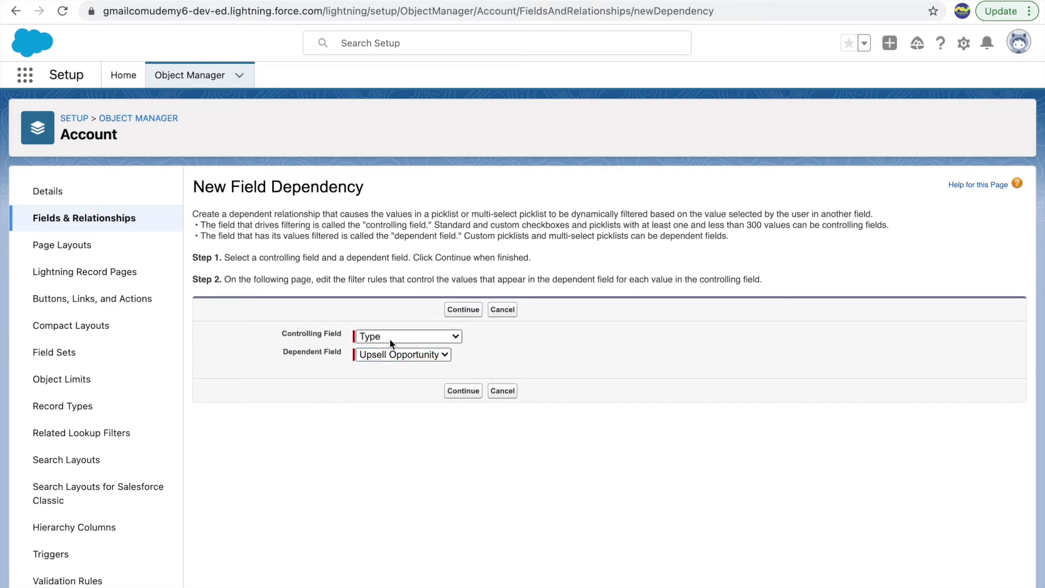
{"action": "left_click", "coordinate": [460, 309]}
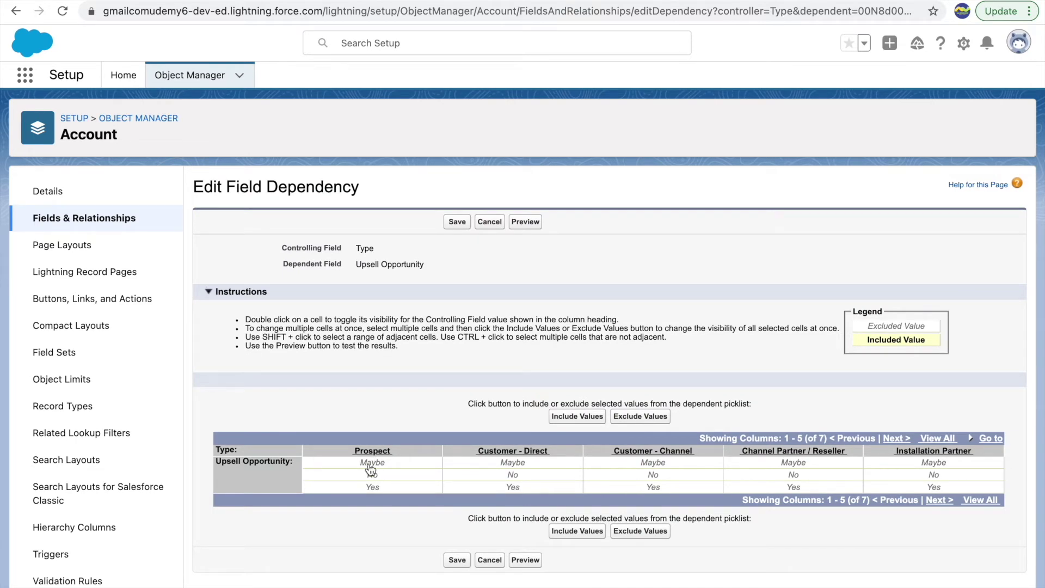
{"action": "left_click", "coordinate": [359, 490]}
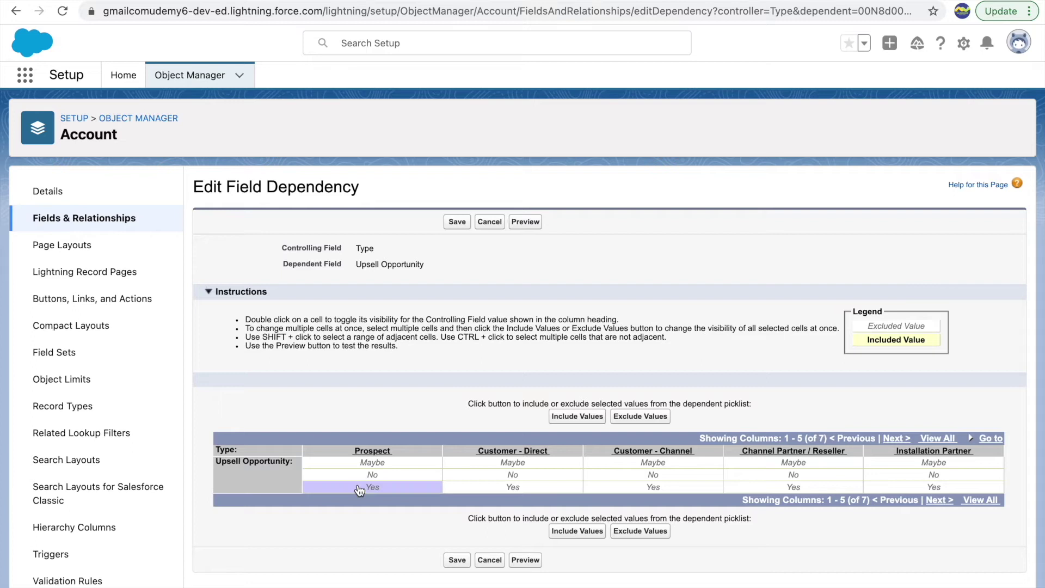
{"action": "left_click", "coordinate": [583, 532]}
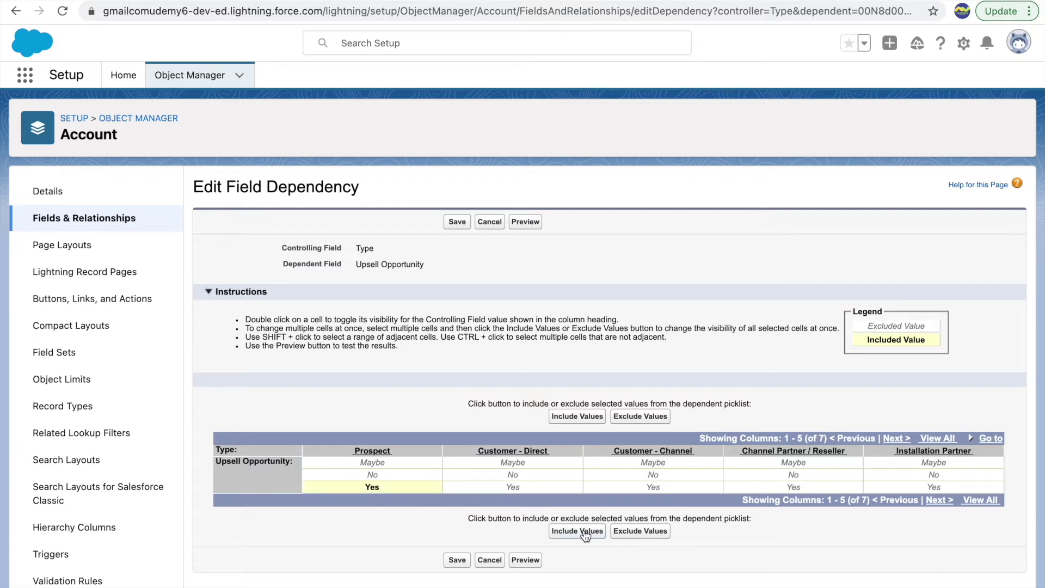
Step: Include Maybe, No and Yes for Customer - Direct, Customer - Channel, Channel Partner / Reseller and Installation Partner
{"action": "left_click", "coordinate": [515, 467]}
{"action": "left_click", "coordinate": [520, 476], "text": "ctrl"}
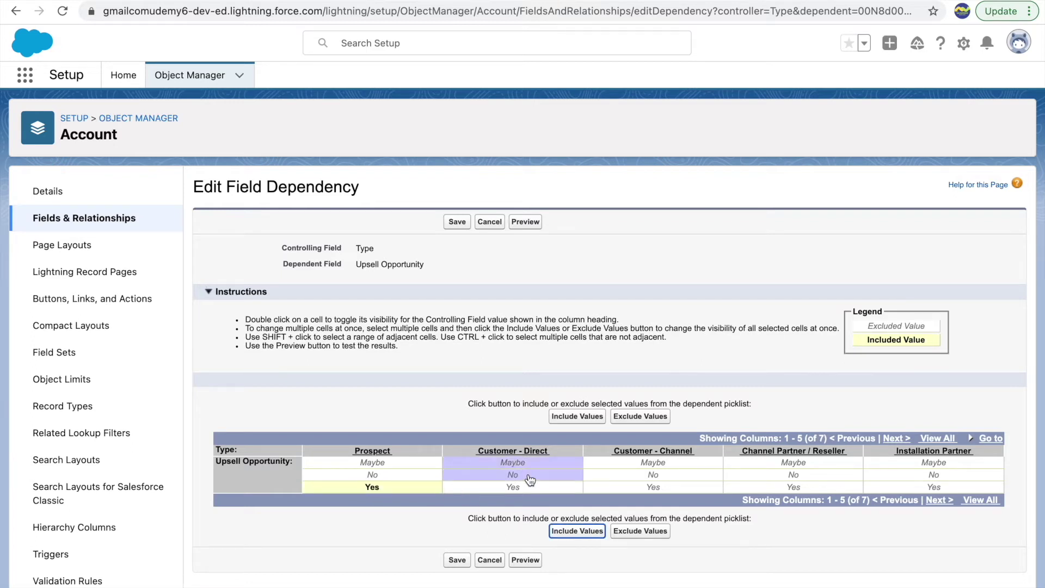
{"action": "left_click", "coordinate": [528, 487], "text": "ctrl"}
{"action": "left_click", "coordinate": [638, 463], "text": "ctrl"}
{"action": "left_click", "coordinate": [644, 475], "text": "ctrl"}
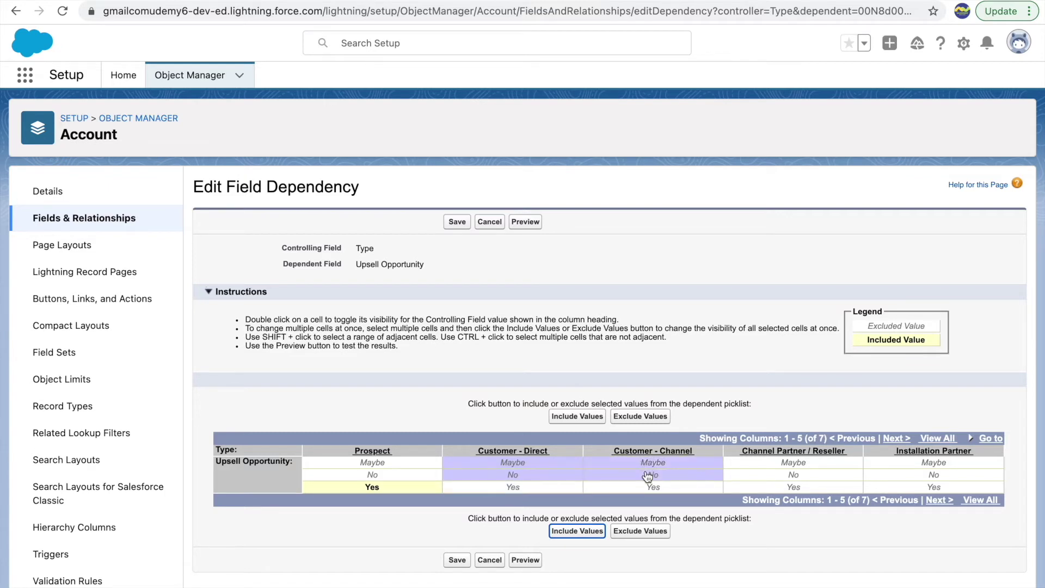
{"action": "left_click", "coordinate": [646, 488], "text": "ctrl"}
{"action": "left_click", "coordinate": [919, 490], "text": "shift"}
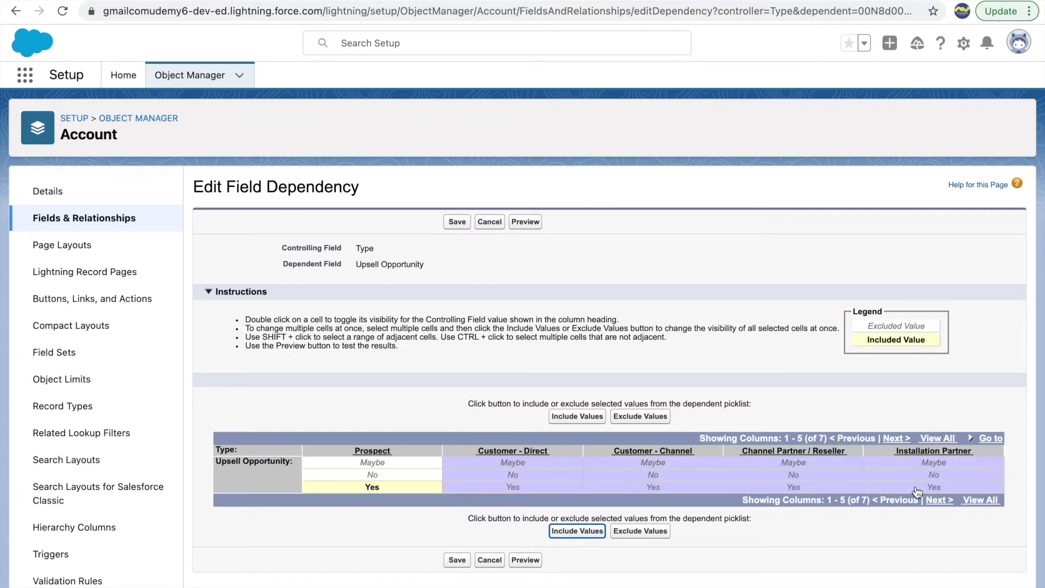
{"action": "left_click", "coordinate": [595, 536]}
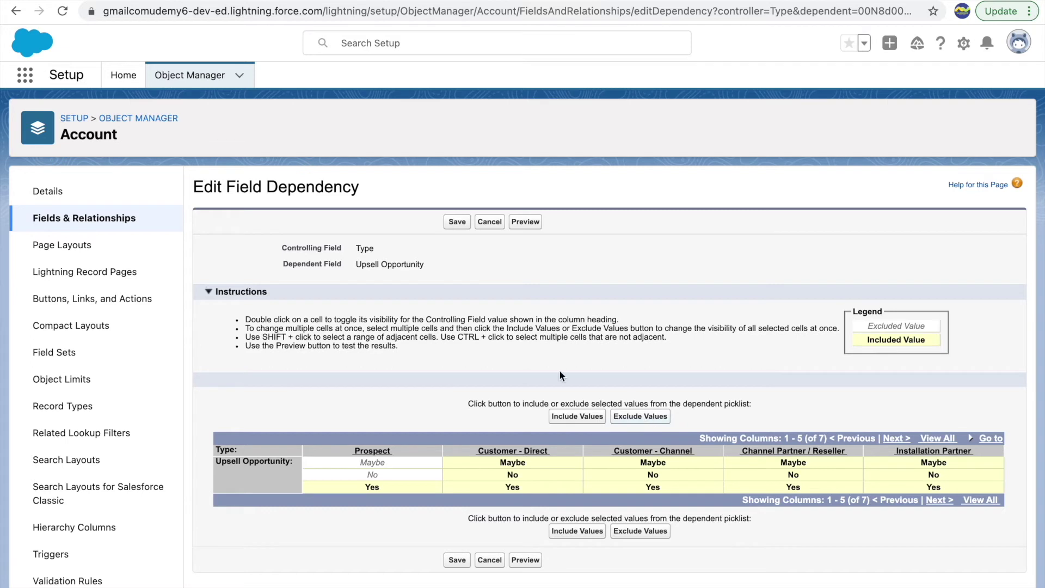
Step: Save the field dependency, accepting that some controlling values have no dependent values
{"action": "left_click", "coordinate": [462, 225]}
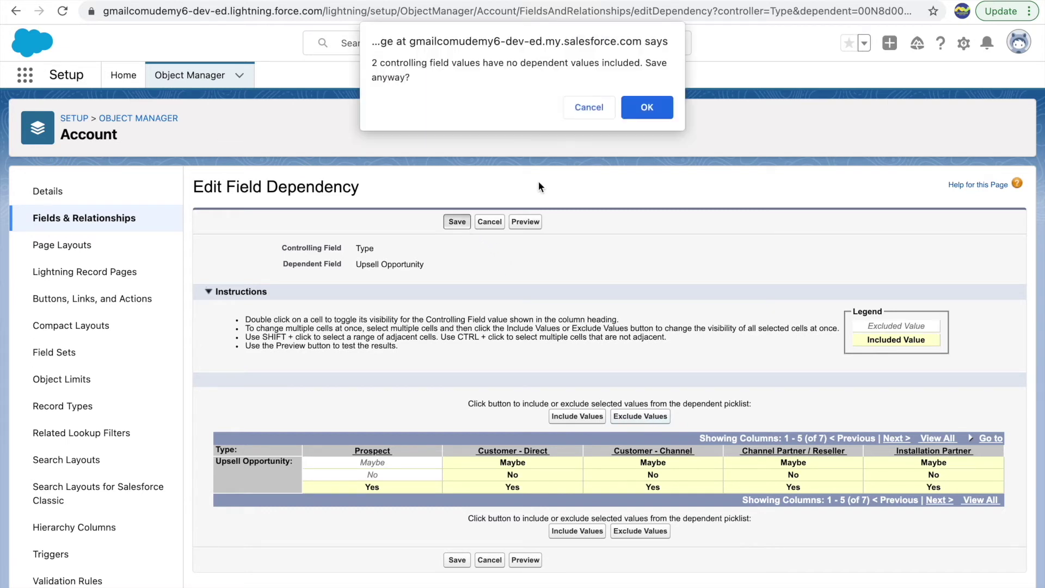
{"action": "left_click_drag", "start_coordinate": [384, 66], "coordinate": [564, 66]}
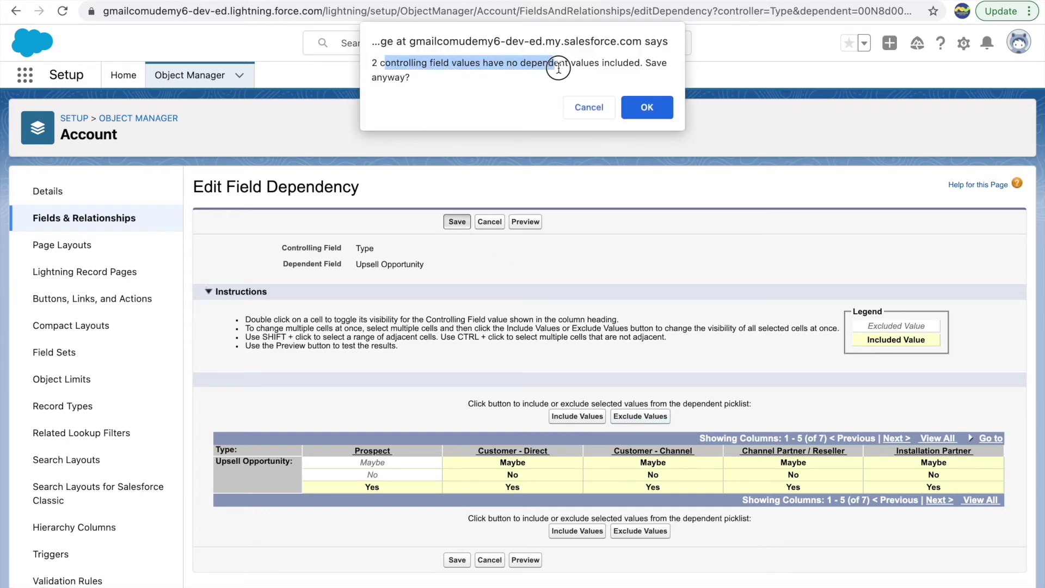
{"action": "left_click", "coordinate": [620, 56]}
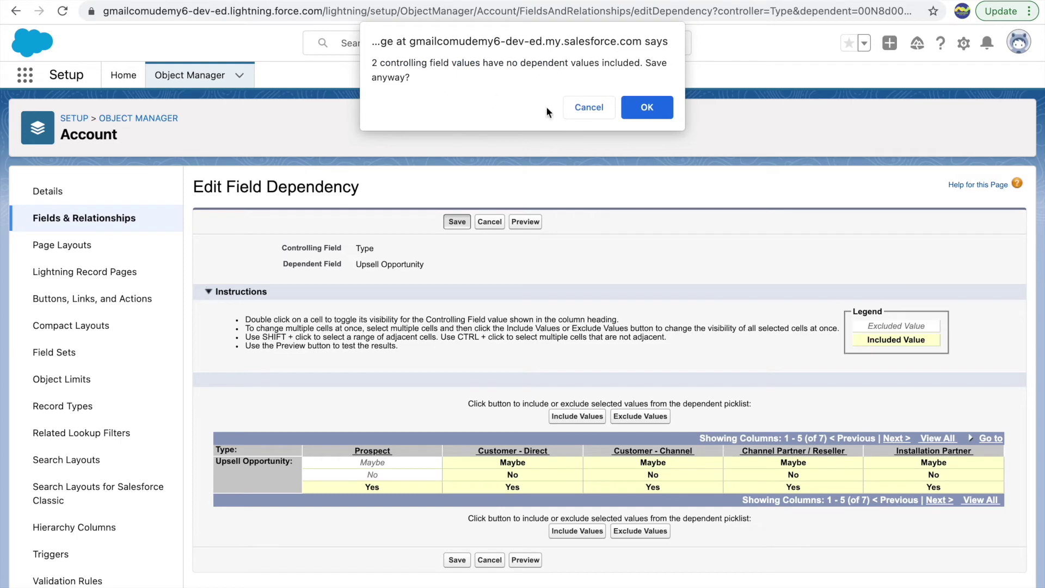
{"action": "left_click", "coordinate": [646, 109]}
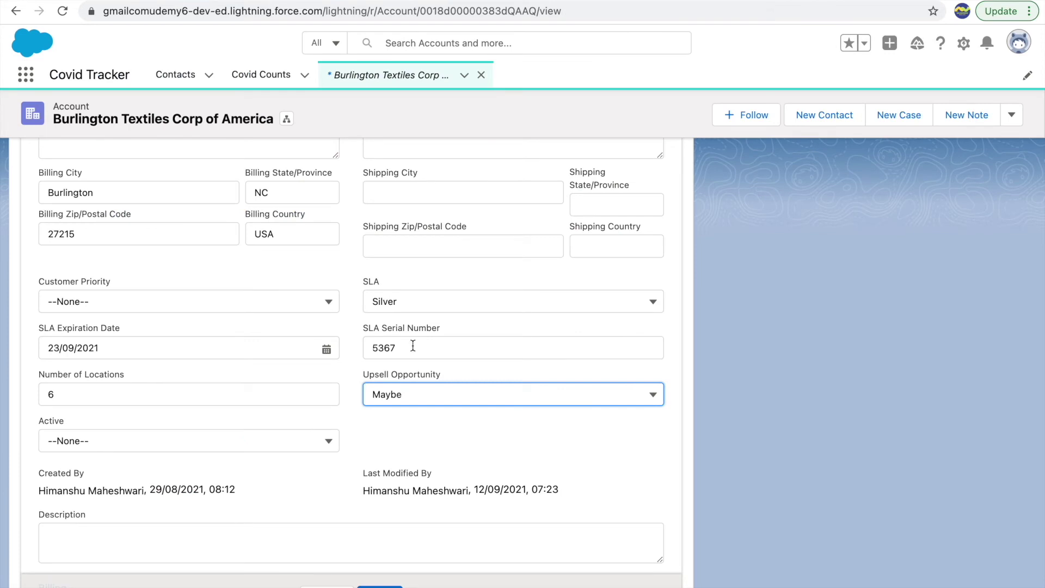
Step: Check the Upsell Opportunity options on the Burlington Textiles account with Type set to Customer - Direct
{"action": "scroll", "coordinate": [413, 346], "scroll_direction": "up", "scroll_amount": 1}
{"action": "scroll", "coordinate": [412, 347], "scroll_direction": "down", "scroll_amount": 2}
{"action": "scroll", "coordinate": [413, 347], "scroll_direction": "up", "scroll_amount": 2}
{"action": "scroll", "coordinate": [413, 344], "scroll_direction": "up", "scroll_amount": 4}
{"action": "scroll", "coordinate": [423, 488], "scroll_direction": "down", "scroll_amount": 1}
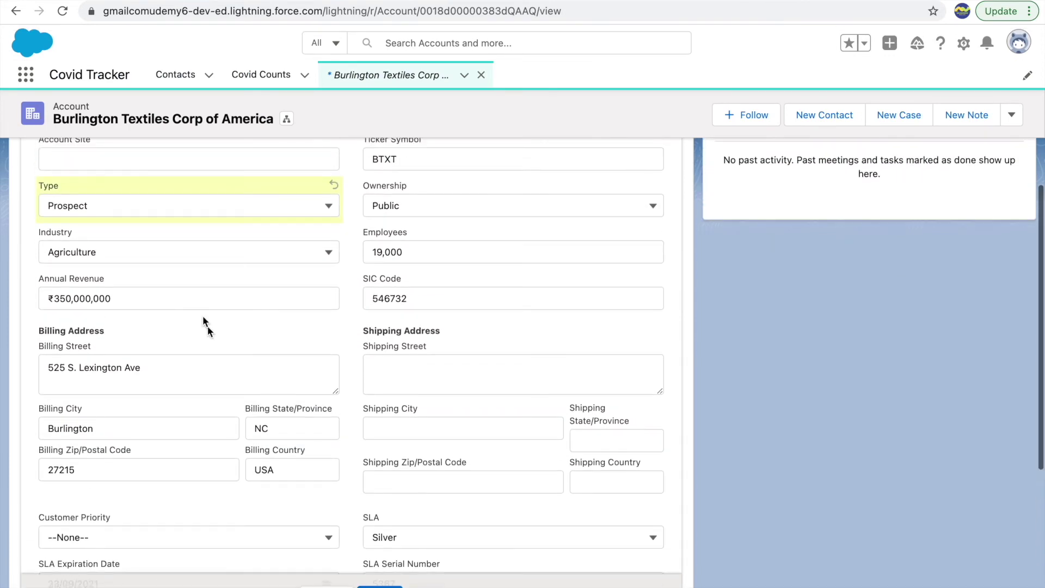
{"action": "left_click", "coordinate": [158, 208]}
{"action": "left_click", "coordinate": [109, 288]}
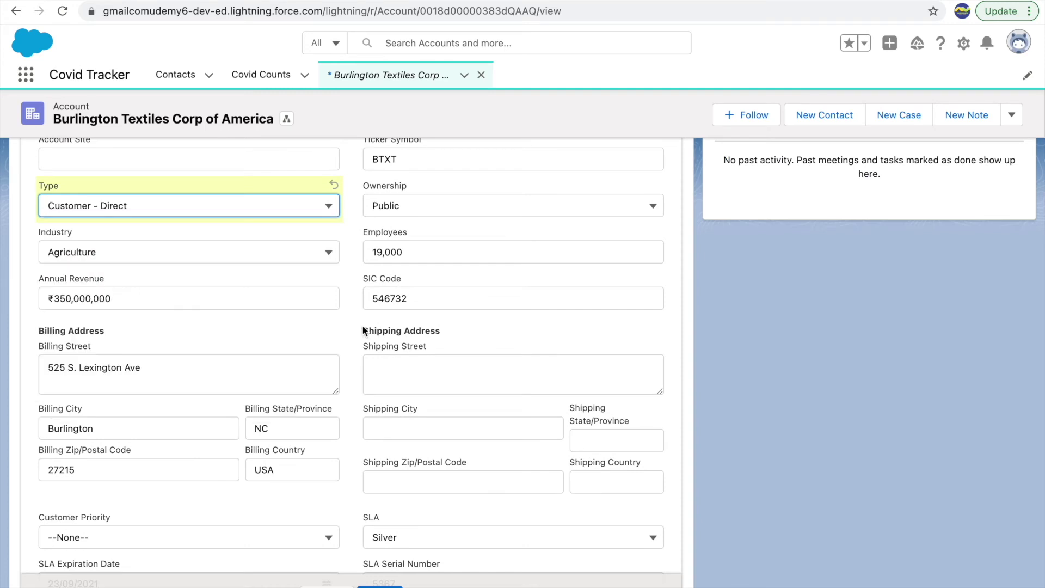
{"action": "scroll", "coordinate": [402, 299], "scroll_direction": "down", "scroll_amount": 3}
{"action": "left_click", "coordinate": [386, 506]}
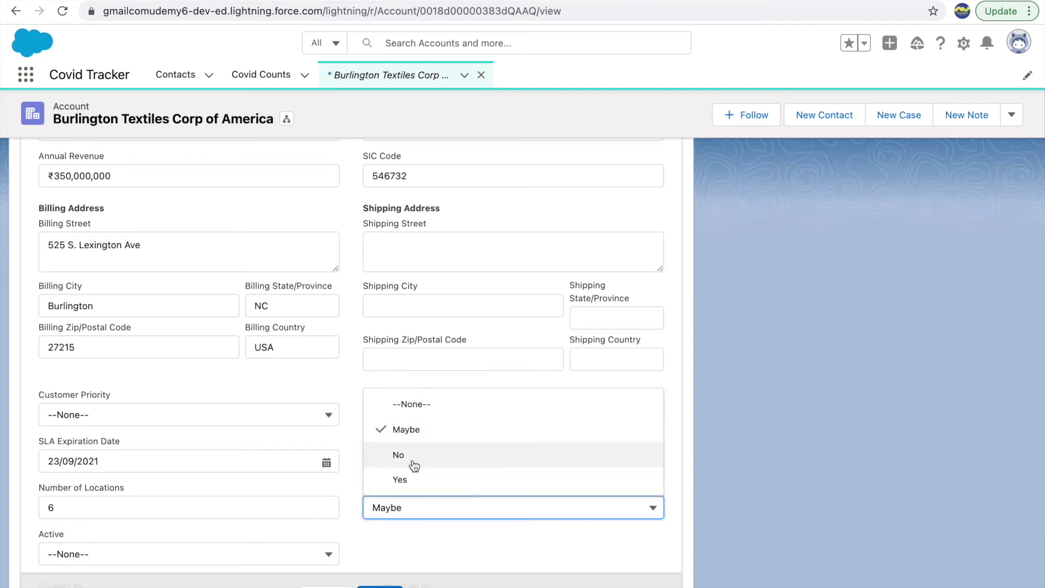
Step: Set the Burlington Textiles account's Type back to Prospect, check its Upsell Opportunity options, and save the record
{"action": "scroll", "coordinate": [414, 466], "scroll_direction": "up", "scroll_amount": 2}
{"action": "left_click", "coordinate": [161, 155]}
{"action": "left_click", "coordinate": [109, 207]}
{"action": "scroll", "coordinate": [497, 426], "scroll_direction": "down", "scroll_amount": 2}
{"action": "left_click", "coordinate": [422, 475]}
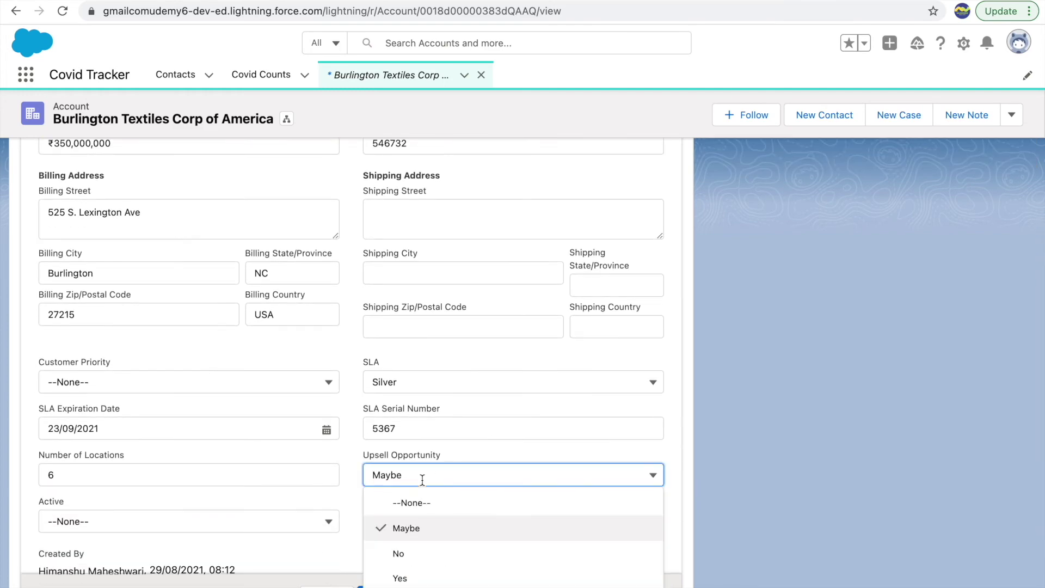
{"action": "left_click", "coordinate": [352, 519]}
{"action": "left_click", "coordinate": [381, 581]}
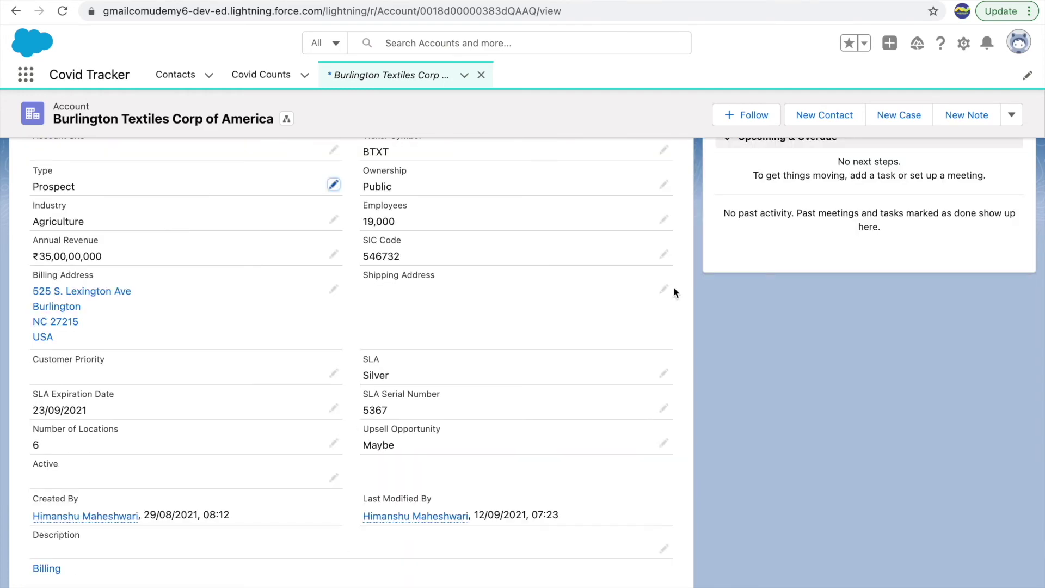
Step: Start a new account from the Accounts list and fill in the account name and phone from the saved autofill entry
{"action": "scroll", "coordinate": [668, 279], "scroll_direction": "up", "scroll_amount": 5}
{"action": "left_click", "coordinate": [398, 75]}
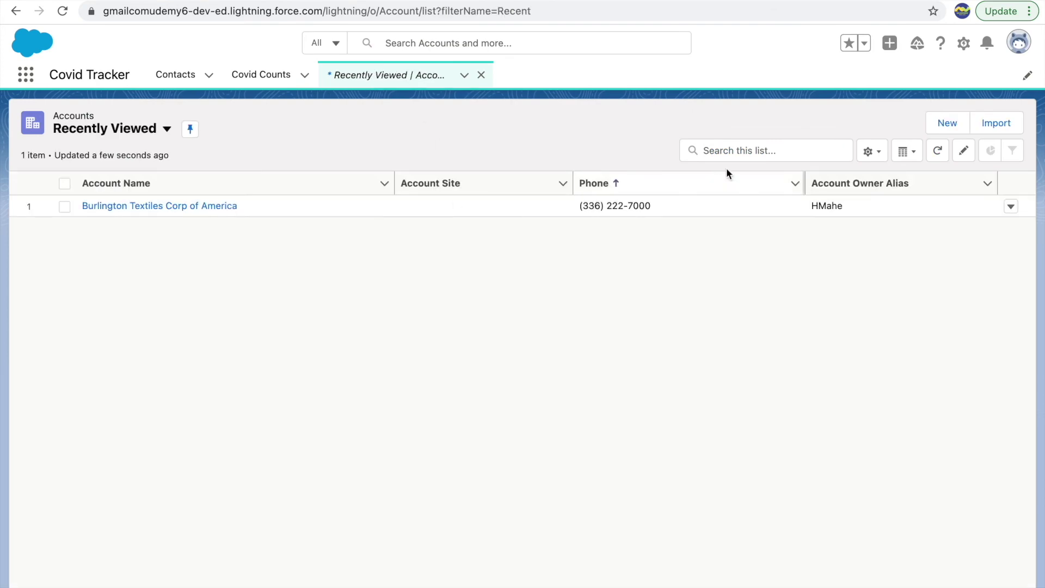
{"action": "left_click", "coordinate": [937, 130]}
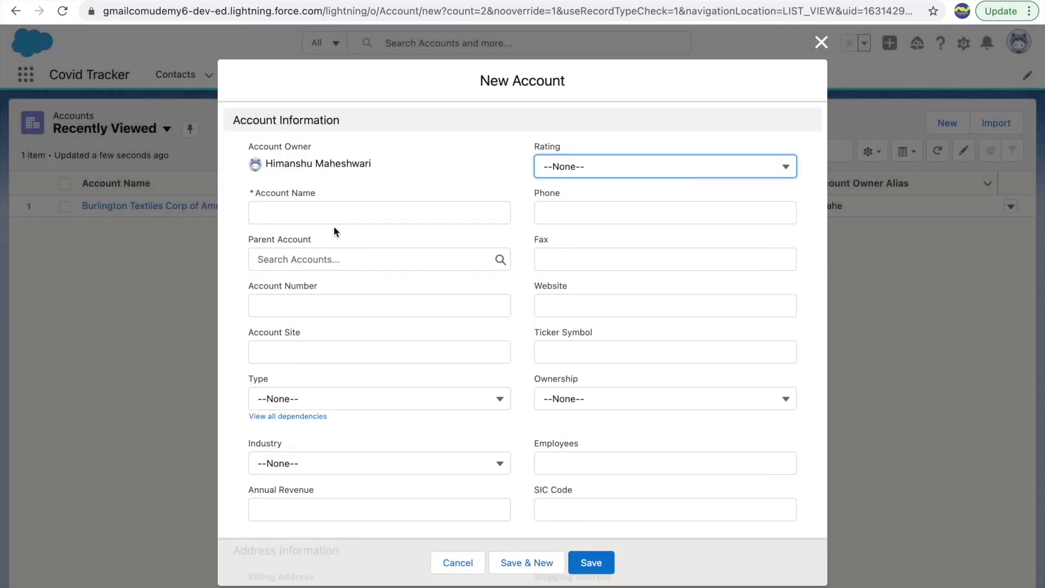
{"action": "left_click", "coordinate": [335, 217]}
{"action": "left_click", "coordinate": [337, 233]}
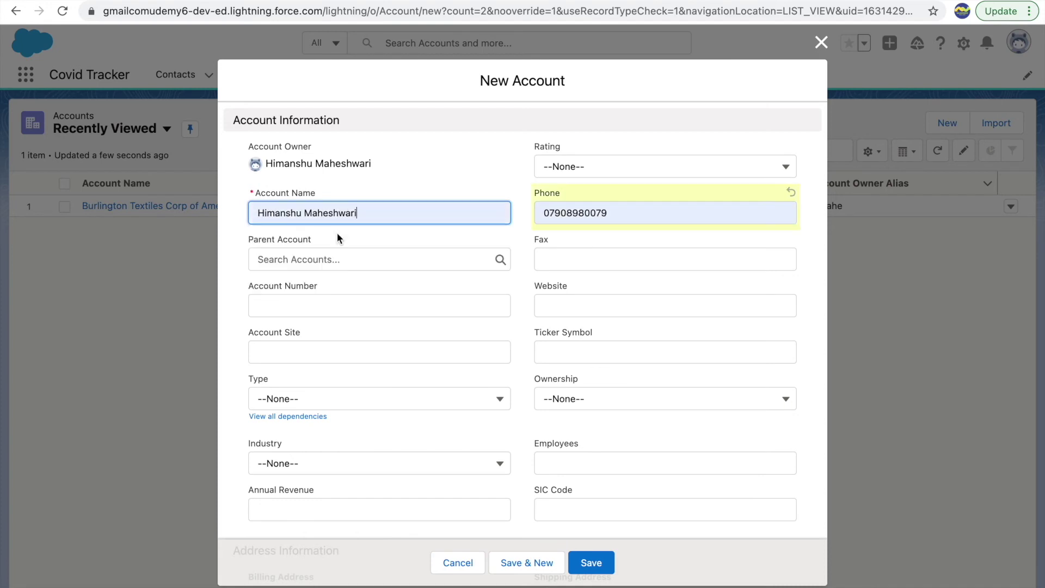
Step: Set the new account's Type to Prospect and check which Upsell Opportunity options are offered
{"action": "scroll", "coordinate": [429, 310], "scroll_direction": "down", "scroll_amount": 3}
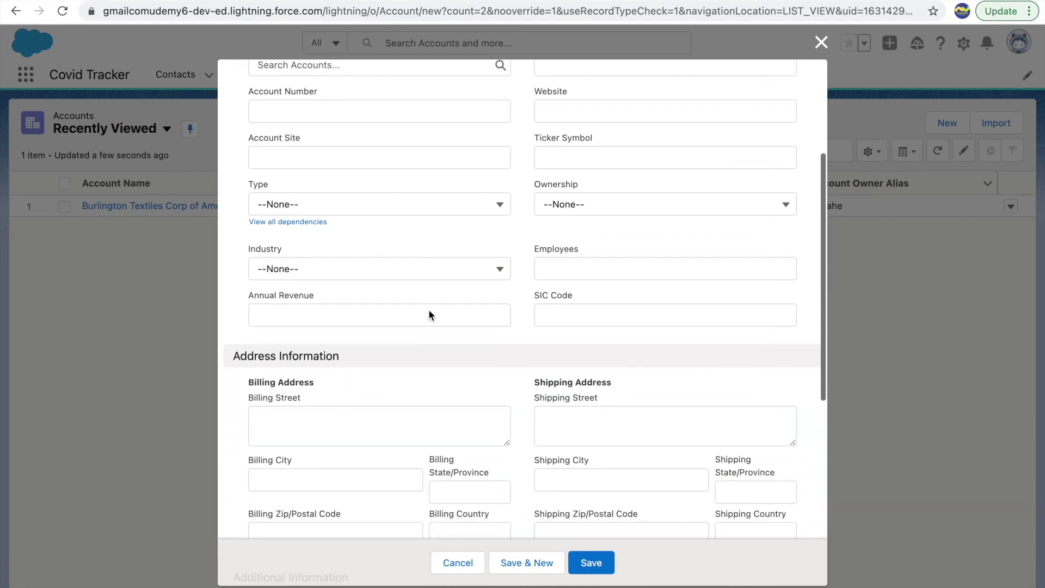
{"action": "left_click", "coordinate": [412, 184]}
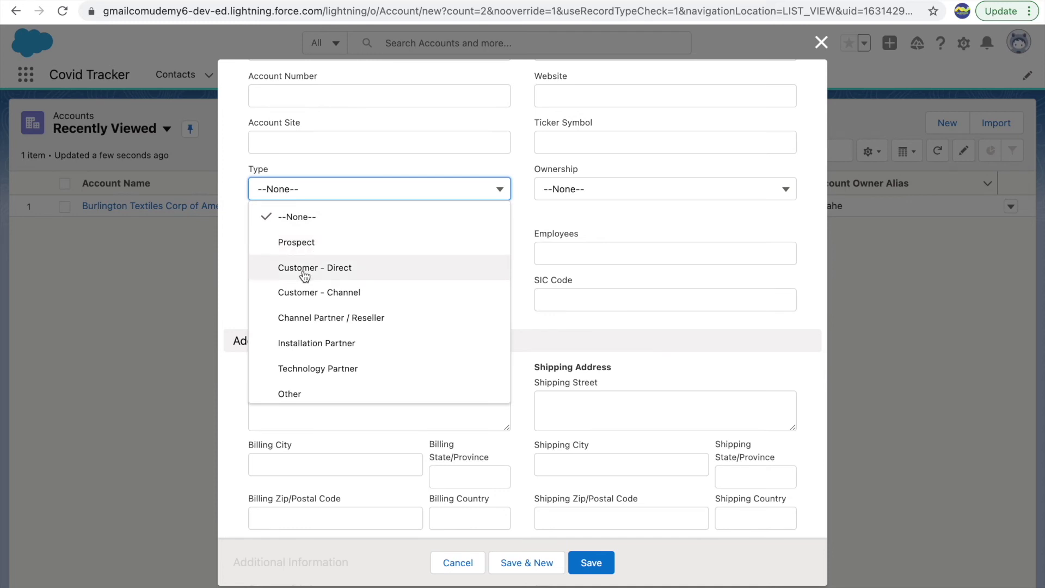
{"action": "left_click", "coordinate": [309, 243]}
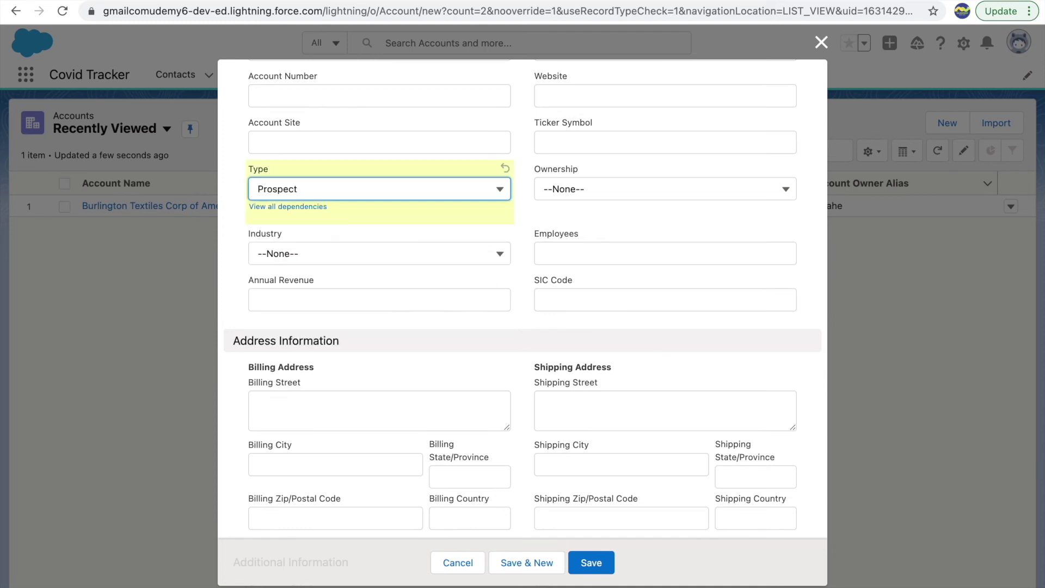
{"action": "scroll", "coordinate": [488, 279], "scroll_direction": "down", "scroll_amount": 5}
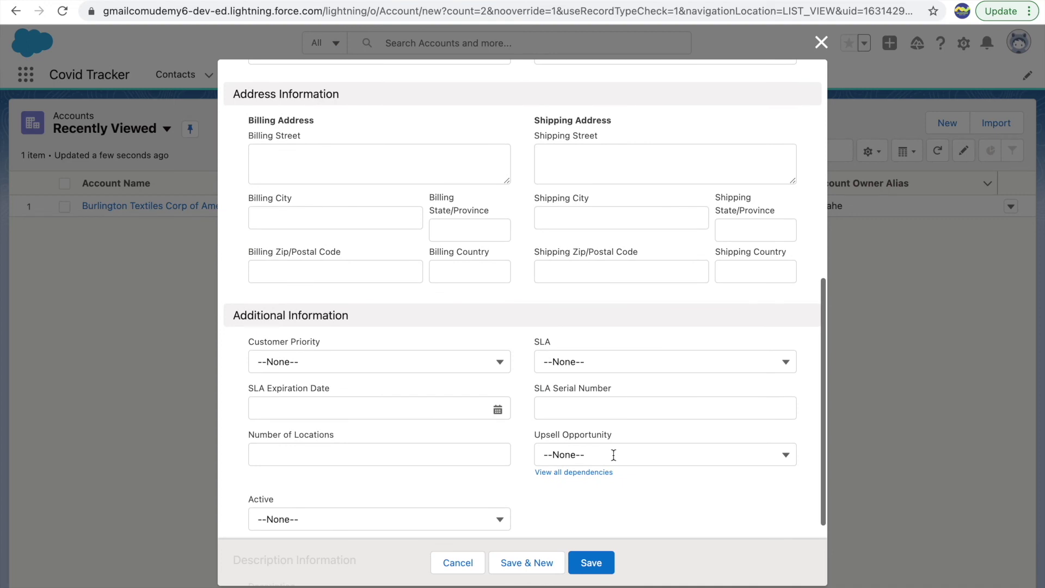
{"action": "left_click", "coordinate": [611, 456]}
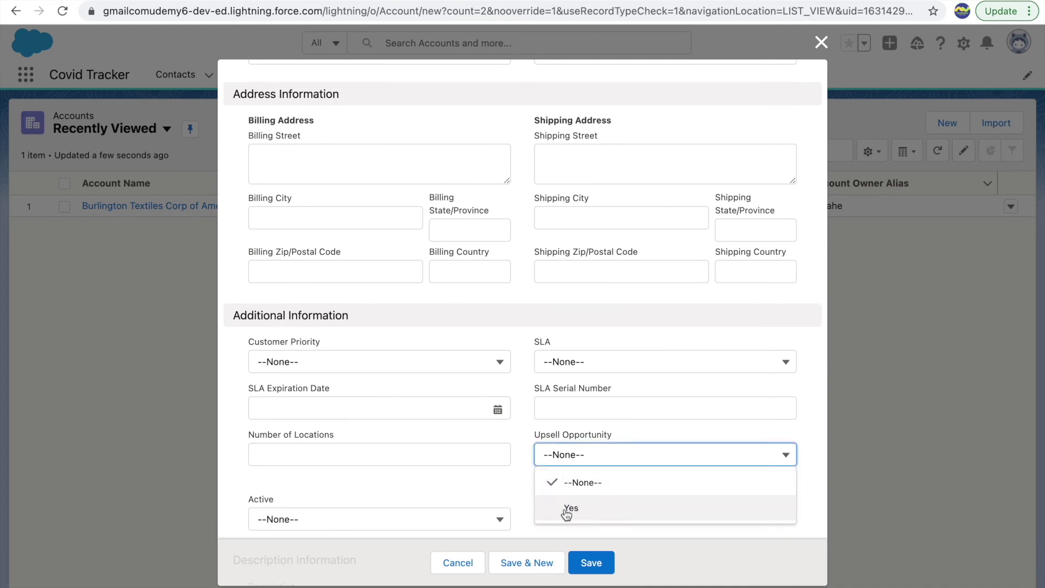
{"action": "left_click", "coordinate": [490, 485]}
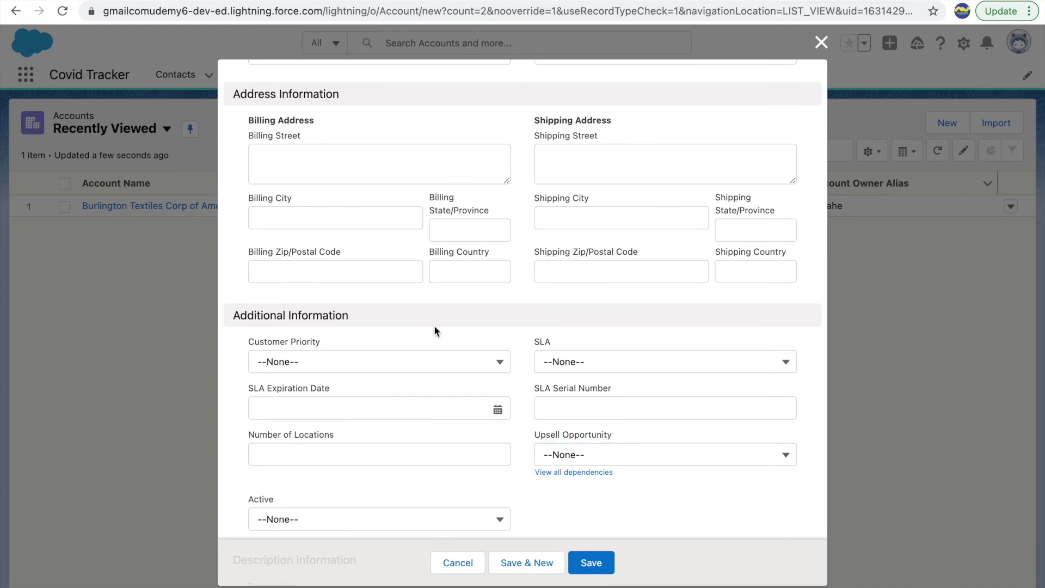
Step: Switch the new account's Type to Customer - Channel and check which Upsell Opportunity options are offered
{"action": "scroll", "coordinate": [434, 327], "scroll_direction": "up", "scroll_amount": 5}
{"action": "left_click", "coordinate": [362, 197]}
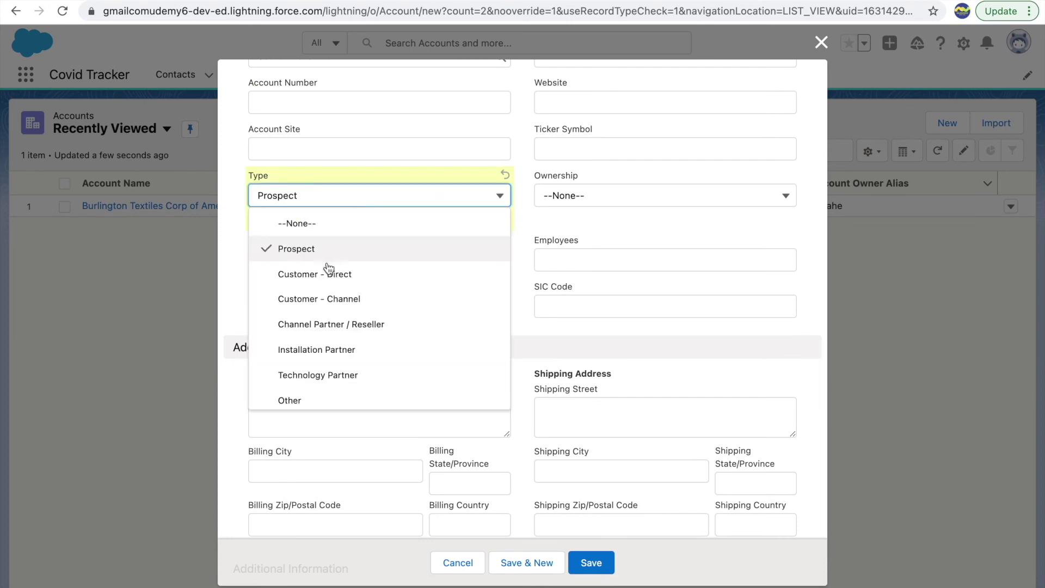
{"action": "left_click", "coordinate": [314, 297]}
{"action": "scroll", "coordinate": [532, 408], "scroll_direction": "down", "scroll_amount": 7}
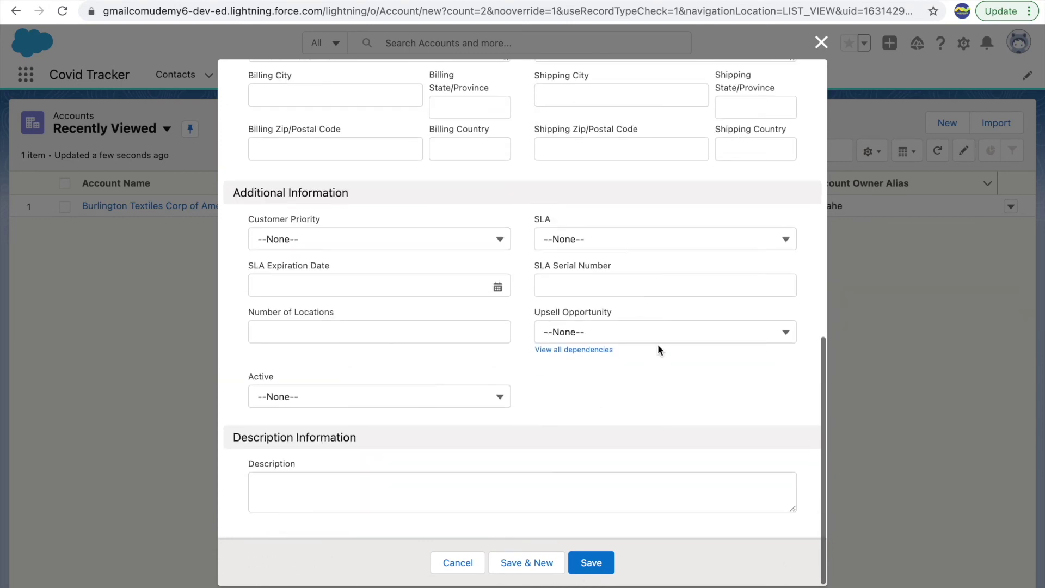
{"action": "left_click", "coordinate": [627, 330]}
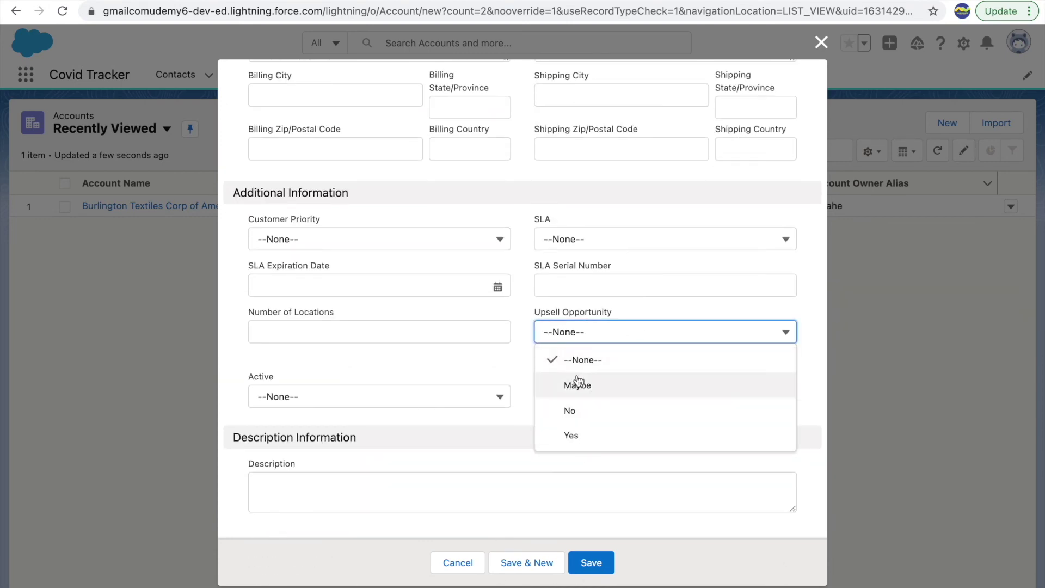
{"action": "left_click", "coordinate": [502, 358]}
{"action": "scroll", "coordinate": [527, 299], "scroll_direction": "up", "scroll_amount": 1}
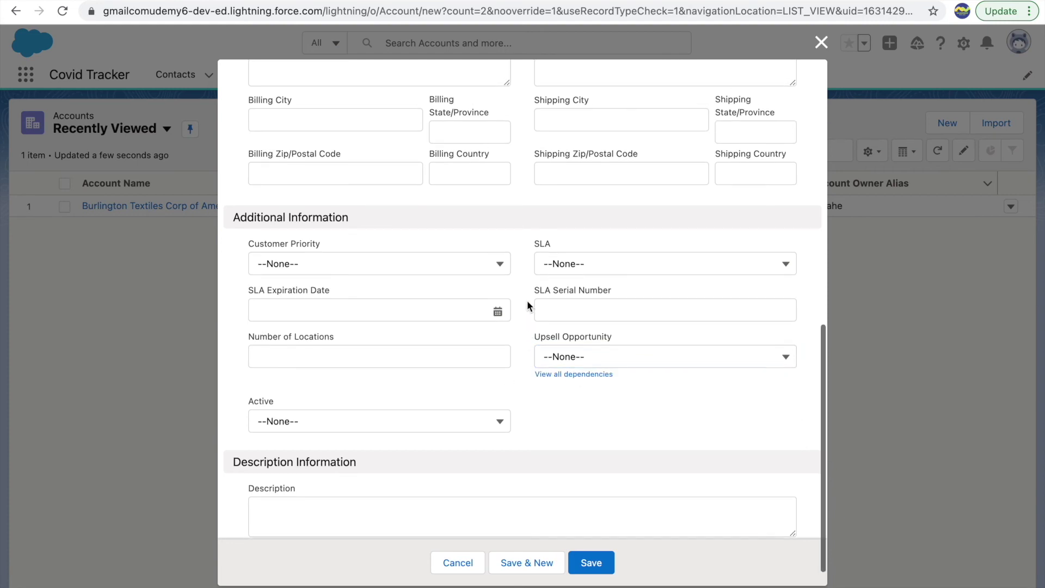
Step: Review the new account's Type choices, keeping Customer - Channel, and check the Upsell Opportunity options offered for it
{"action": "scroll", "coordinate": [526, 306], "scroll_direction": "up", "scroll_amount": 4}
{"action": "scroll", "coordinate": [498, 345], "scroll_direction": "up", "scroll_amount": 8}
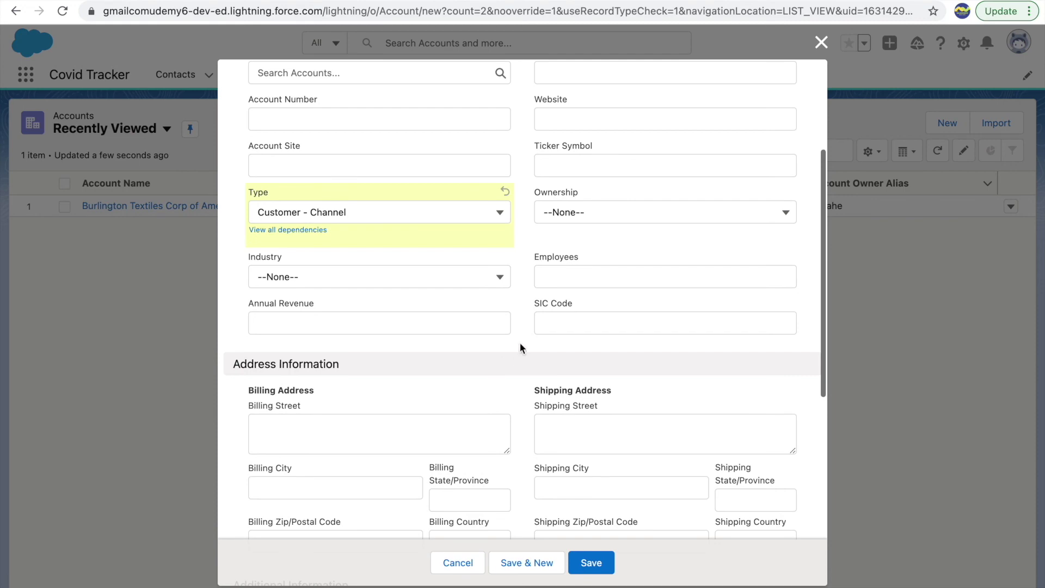
{"action": "left_click", "coordinate": [459, 212]}
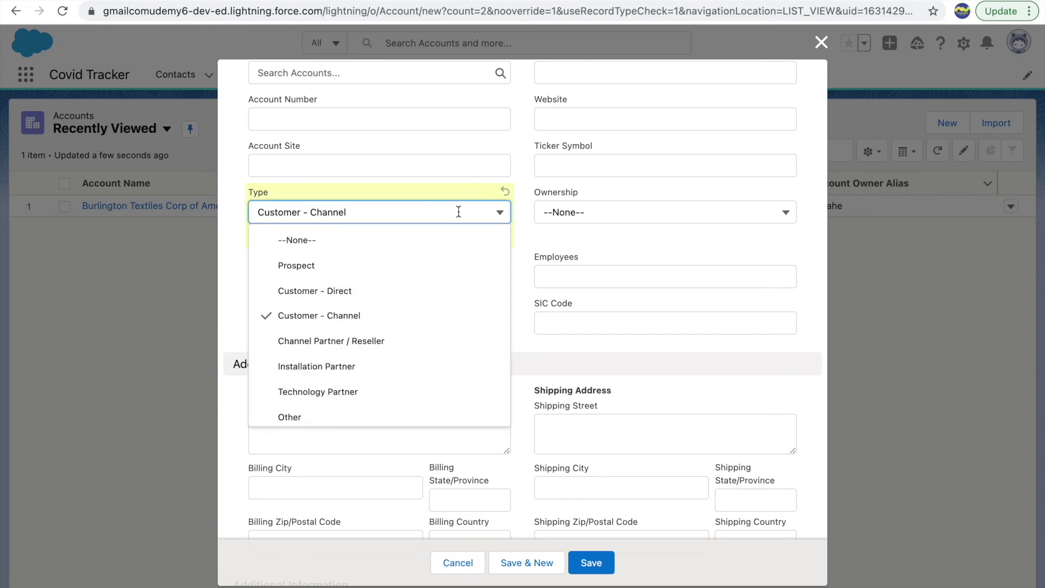
{"action": "scroll", "coordinate": [504, 238], "scroll_direction": "down", "scroll_amount": 13}
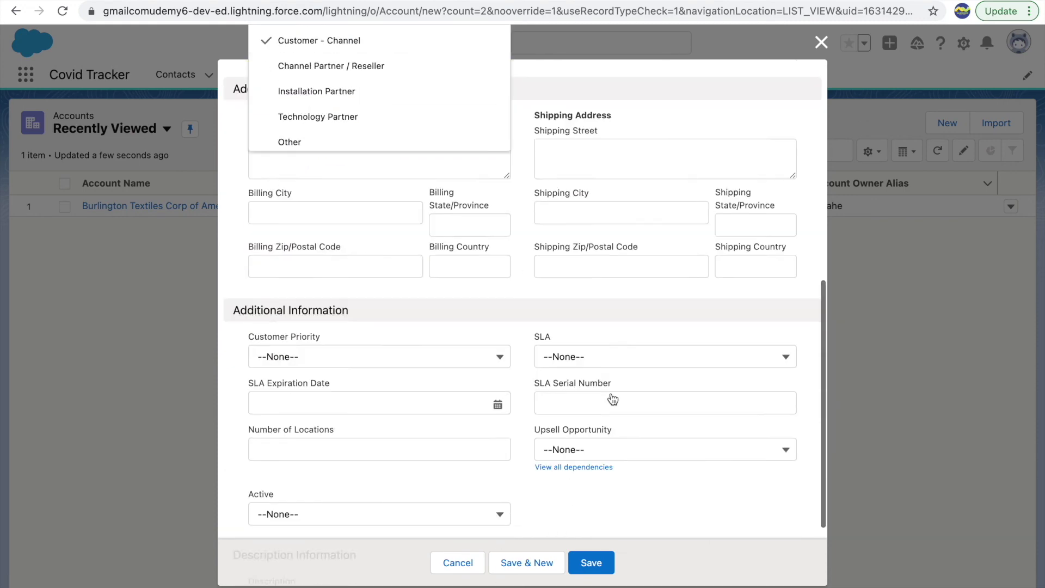
{"action": "left_click", "coordinate": [644, 333]}
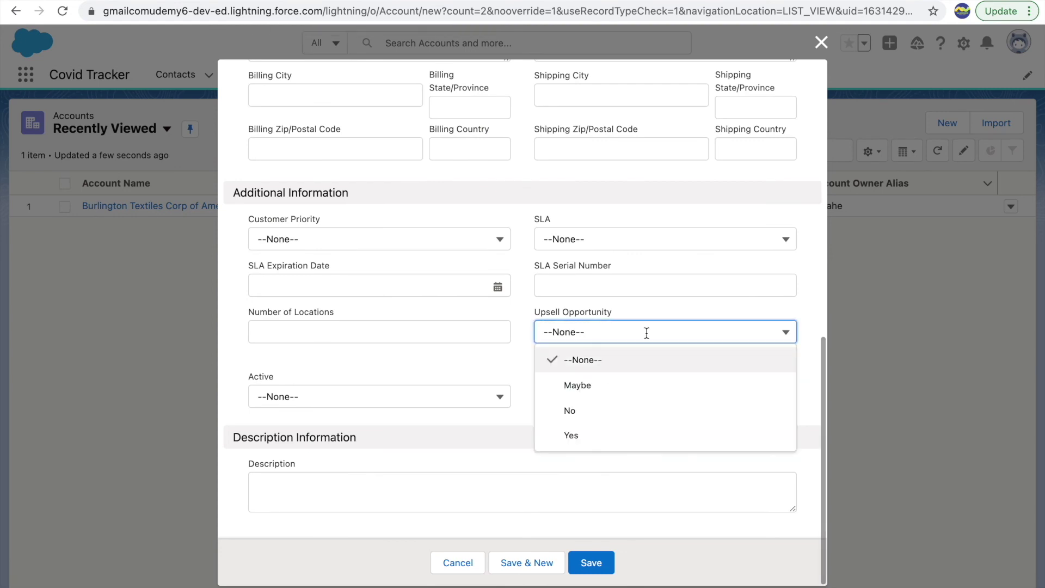
{"action": "left_click", "coordinate": [501, 394]}
{"action": "left_click", "coordinate": [562, 392]}
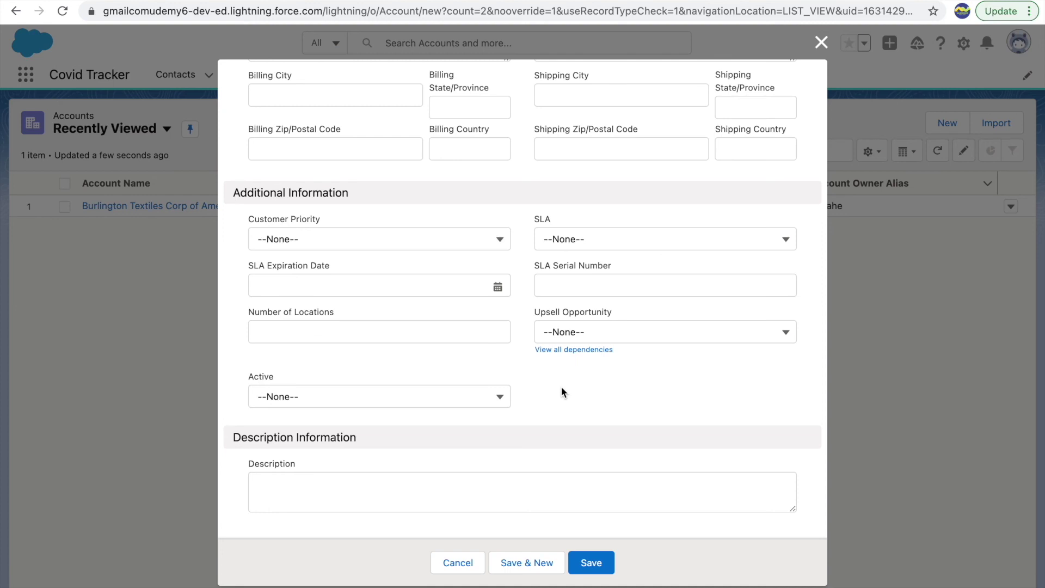
Step: Recheck the new account's Upsell Opportunity list and compare it with the Type selected in the form
{"action": "left_click", "coordinate": [653, 338]}
{"action": "left_click", "coordinate": [511, 349]}
{"action": "scroll", "coordinate": [467, 362], "scroll_direction": "up", "scroll_amount": 3}
{"action": "scroll", "coordinate": [467, 361], "scroll_direction": "up", "scroll_amount": 7}
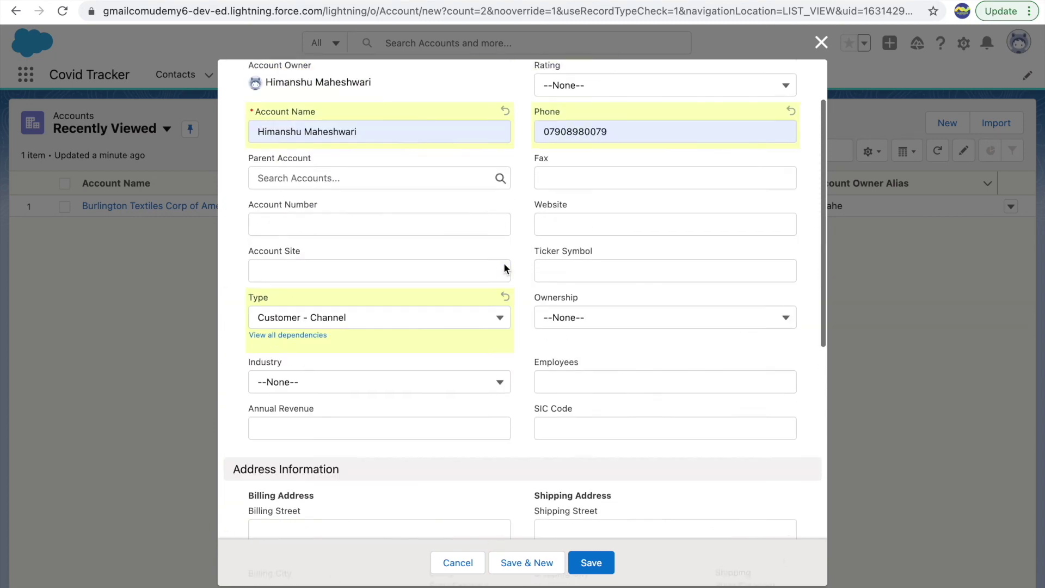
{"action": "scroll", "coordinate": [369, 328], "scroll_direction": "down", "scroll_amount": 10}
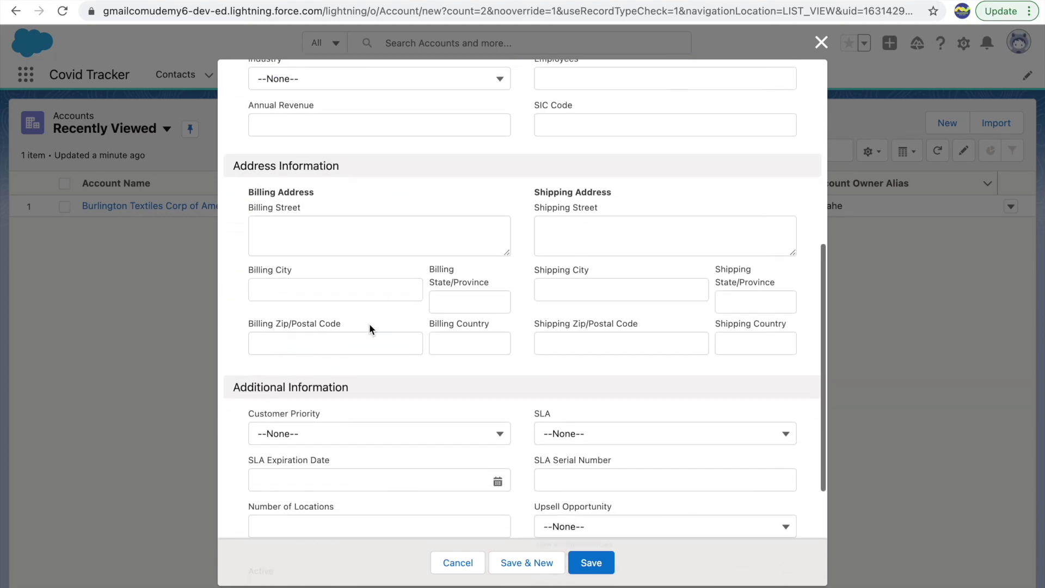